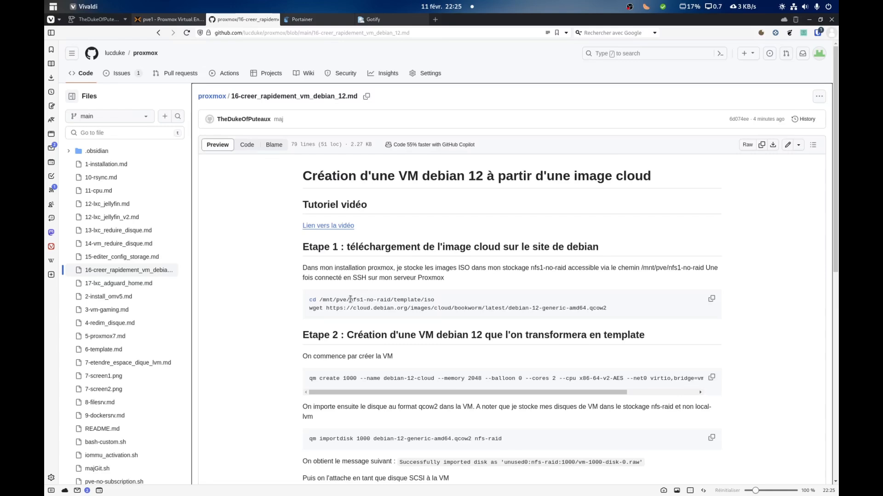
- Switch to the Proxmox web interface and examine the ISO images stored on nfs1-no-raid, the storage named in the guide's download path
left_click_drag(351, 300, 391, 300)
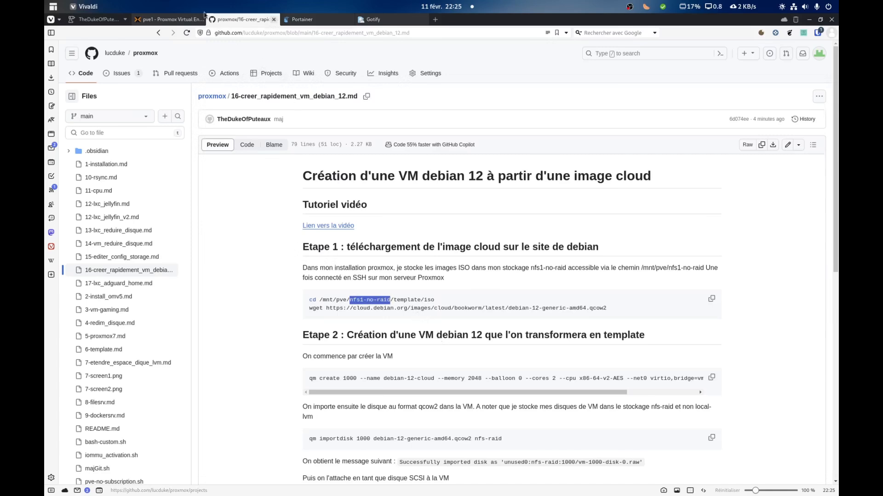
left_click(171, 19)
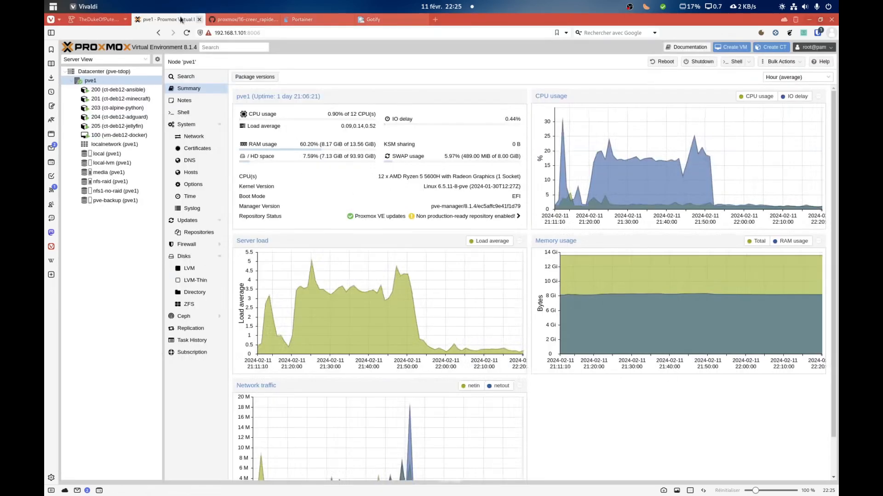
left_click(110, 191)
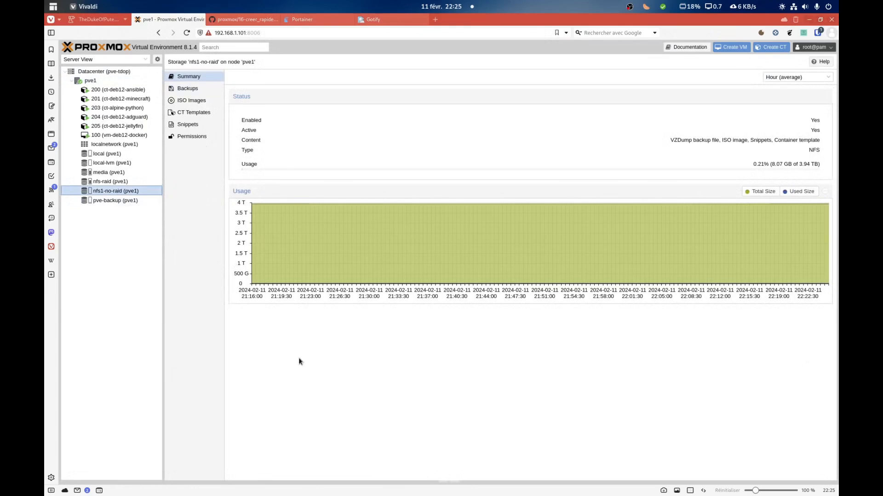
left_click(198, 102)
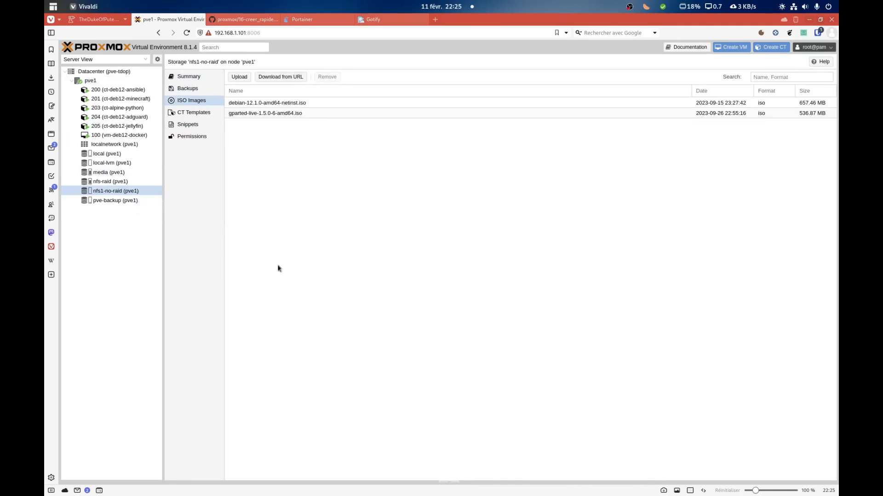
key("alt+Tab")
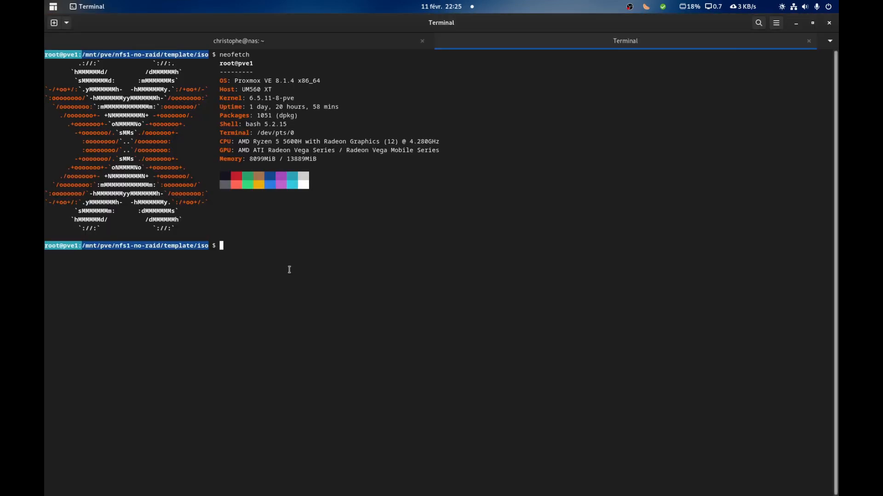
key("alt+Tab")
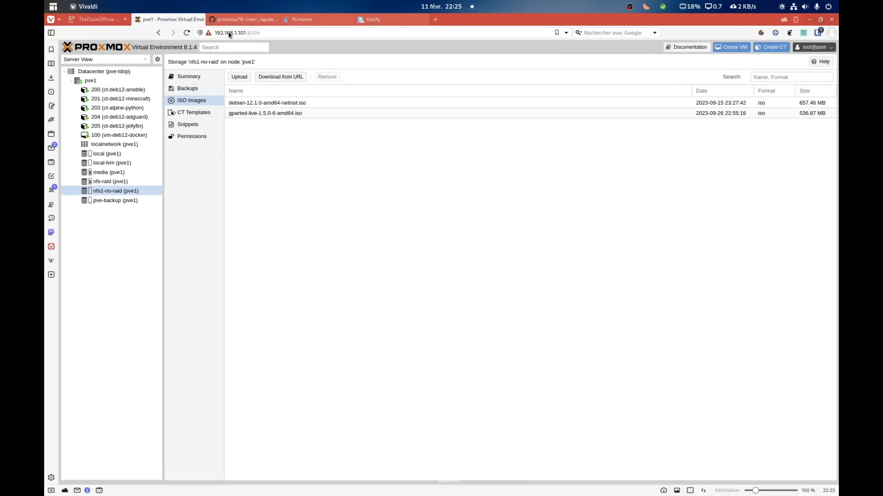
- Copy the guide's wget command for debian-12-generic-amd64.qcow2 and run it in the terminal to download the cloud image
left_click(235, 20)
left_click_drag(310, 308, 610, 312)
key("ctrl+c")
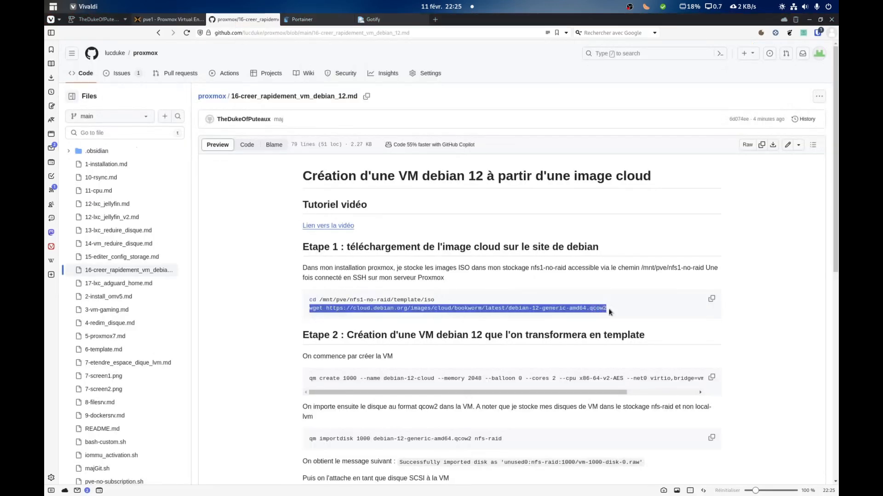
key("alt+Tab")
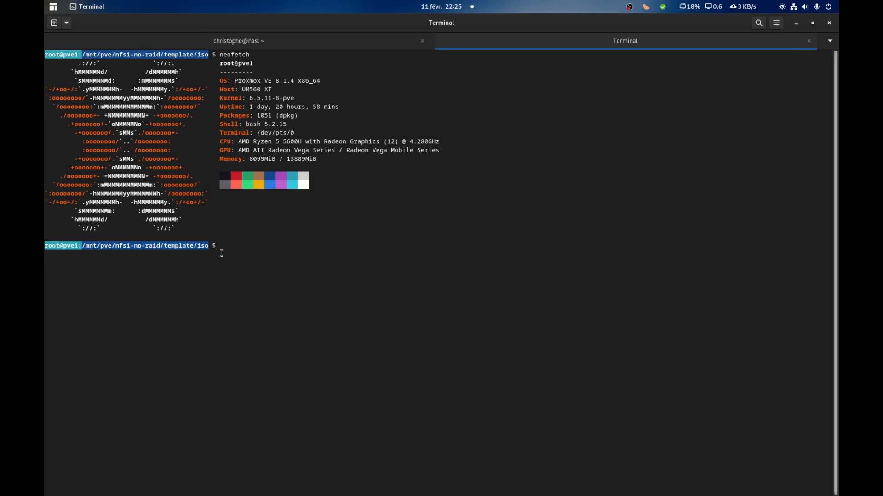
key("ctrl+shift+v")
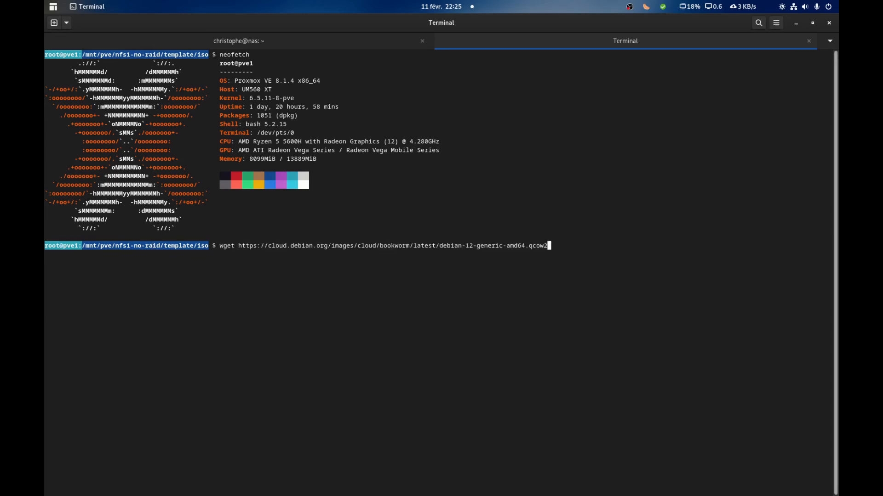
key("Return")
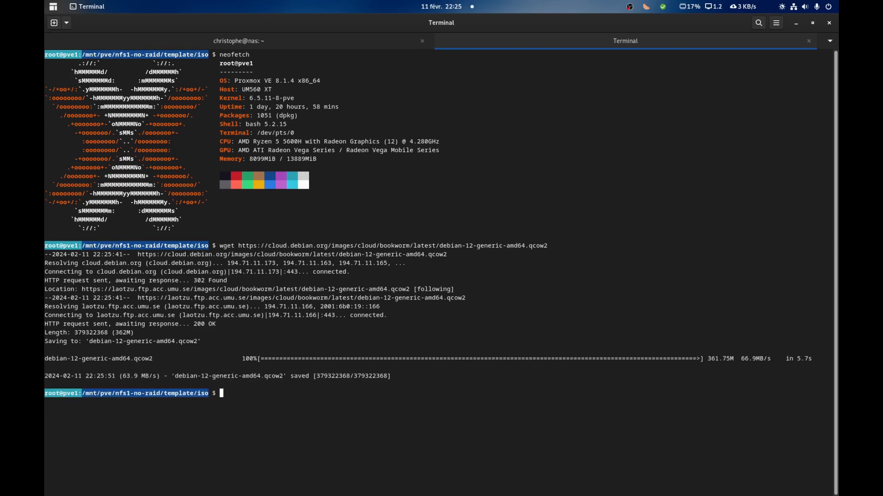
- Run the guide's qm create command in the terminal: VM 1000, debian-12-cloud, memory 2048, balloon 0, 2 cores, CPU x86-64-v2-AES, virtio on vmbr0, onboot 0, agent 1
key("alt+Tab")
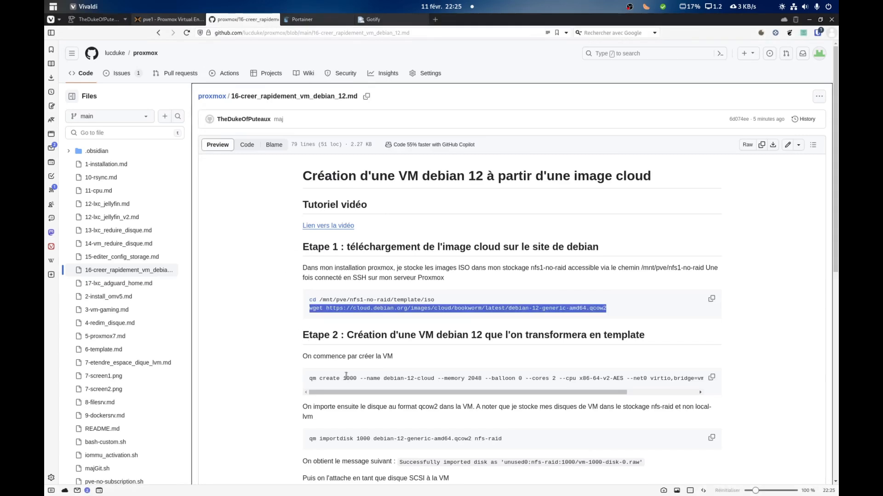
scroll(346, 376, "down", 2)
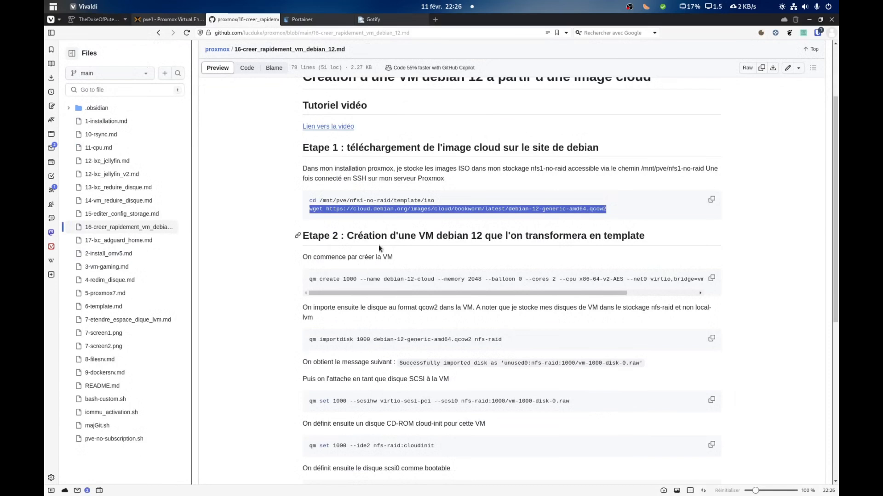
scroll(379, 248, "down", 1)
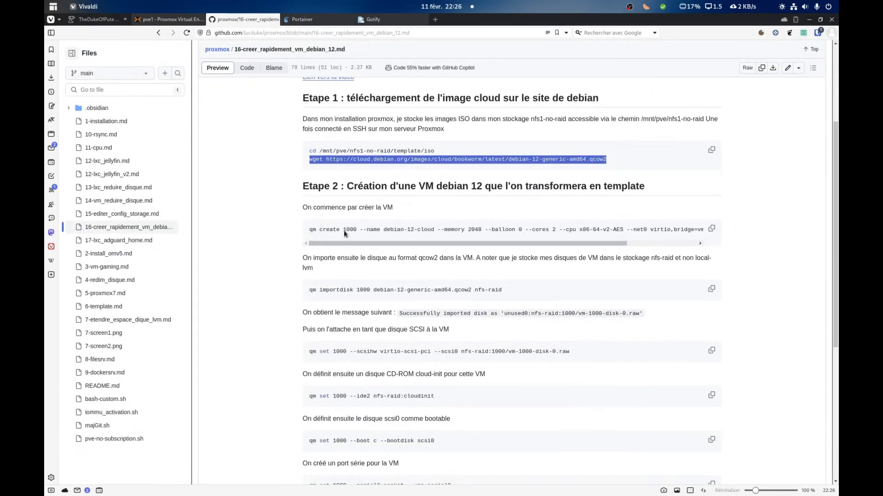
left_click(309, 231)
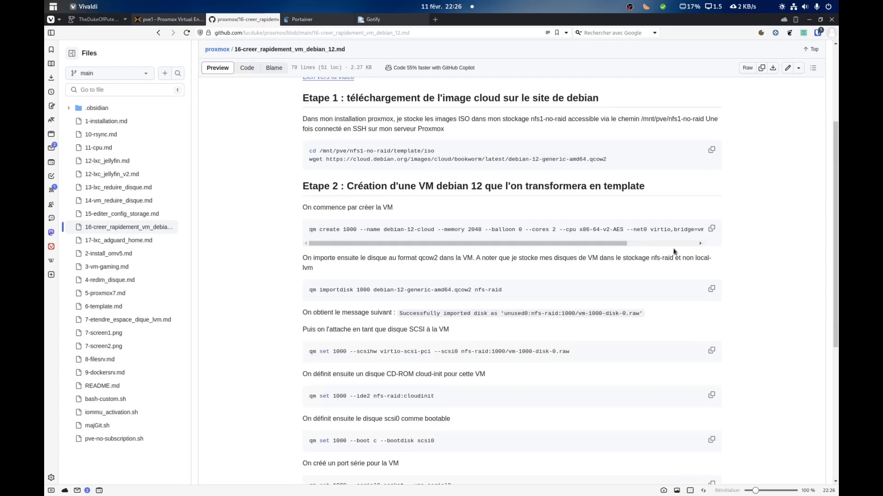
left_click(711, 229)
key("alt+Tab")
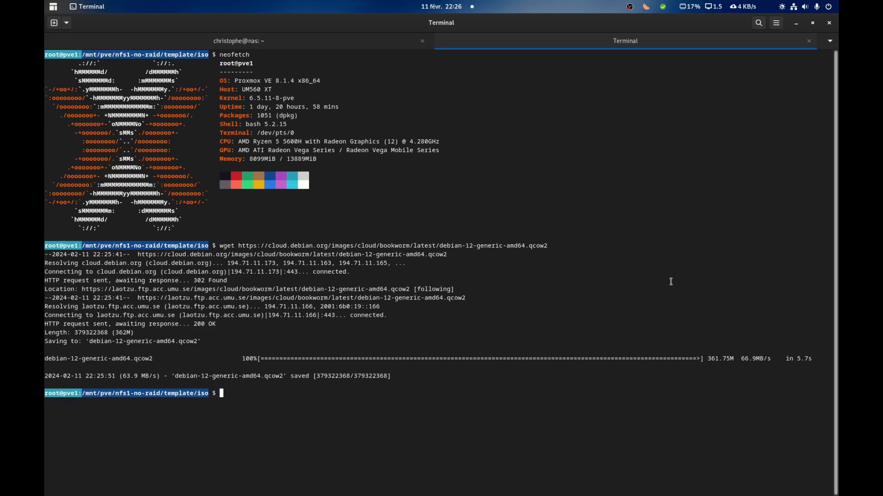
key("ctrl+shift+v")
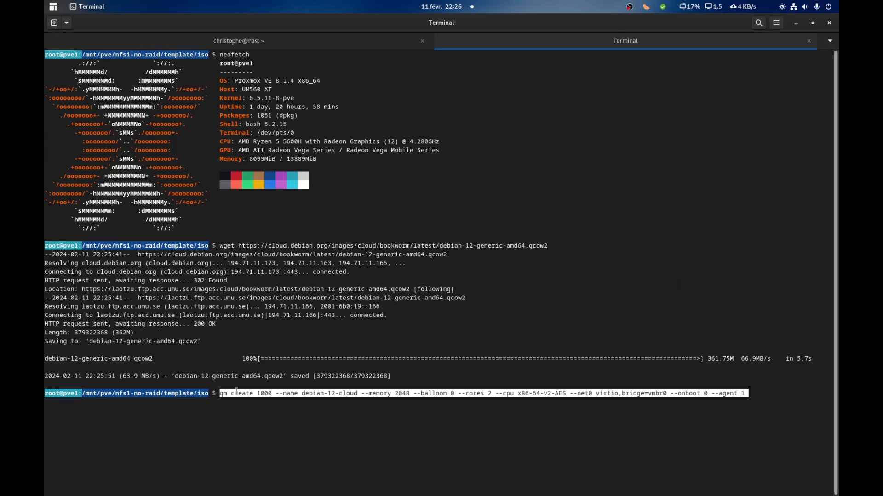
double_click(263, 393)
left_click_drag(569, 393, 664, 393)
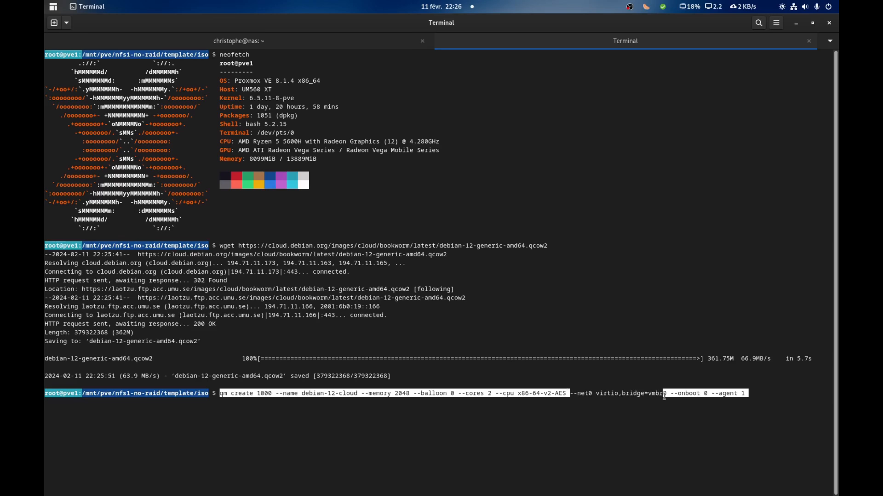
left_click(622, 441)
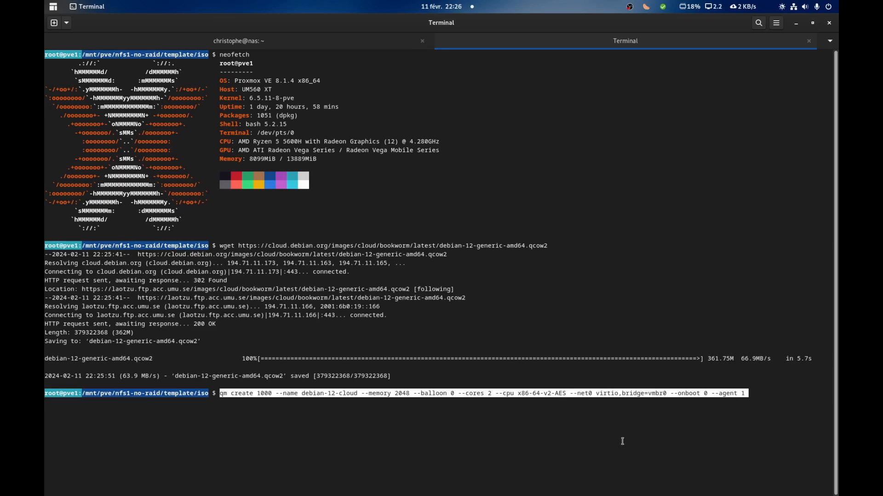
key("Return")
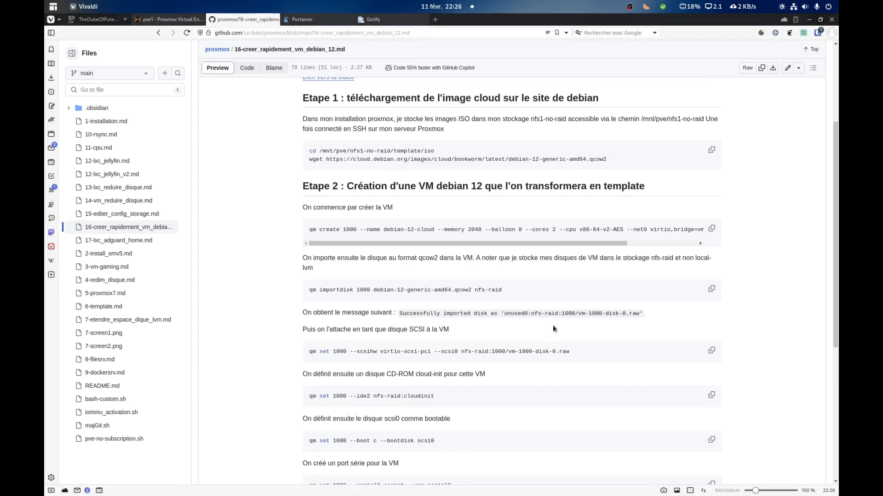
- Switch to the Proxmox web interface and check the pve1 node's list for VM 1000
key("alt+Tab")
left_click(169, 20)
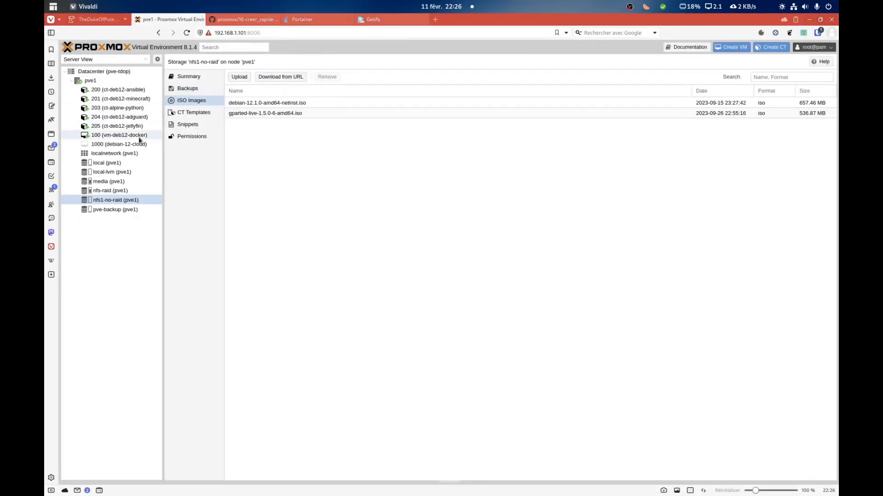
key("alt+Tab")
key("alt+Tab")
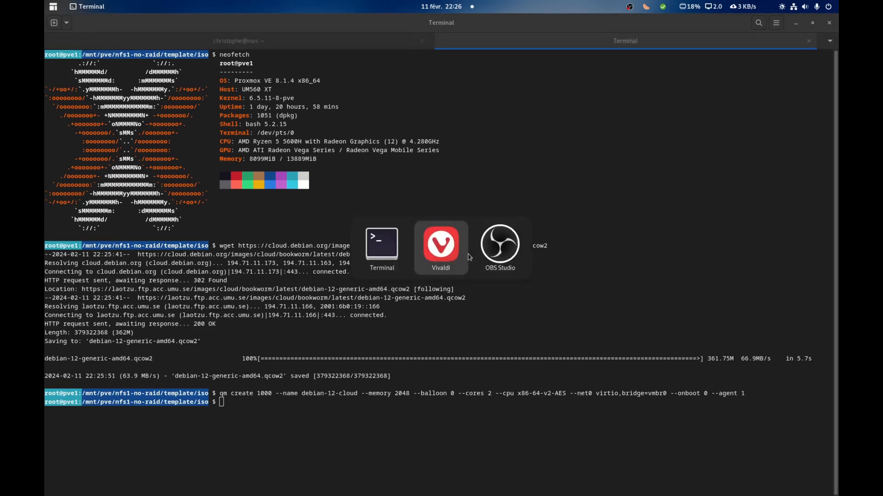
- Review the guide's disk import instructions and examine the VM disks stored on nfs-raid in Proxmox
left_click(258, 20)
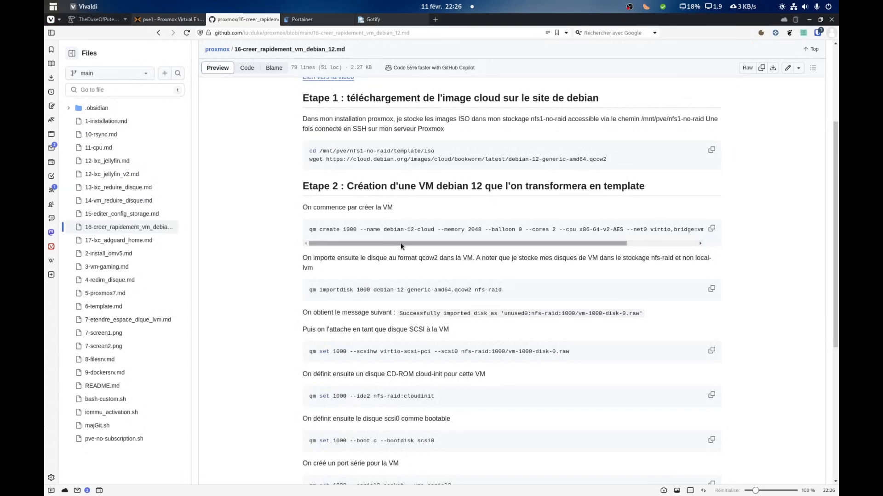
left_click_drag(371, 258, 438, 259)
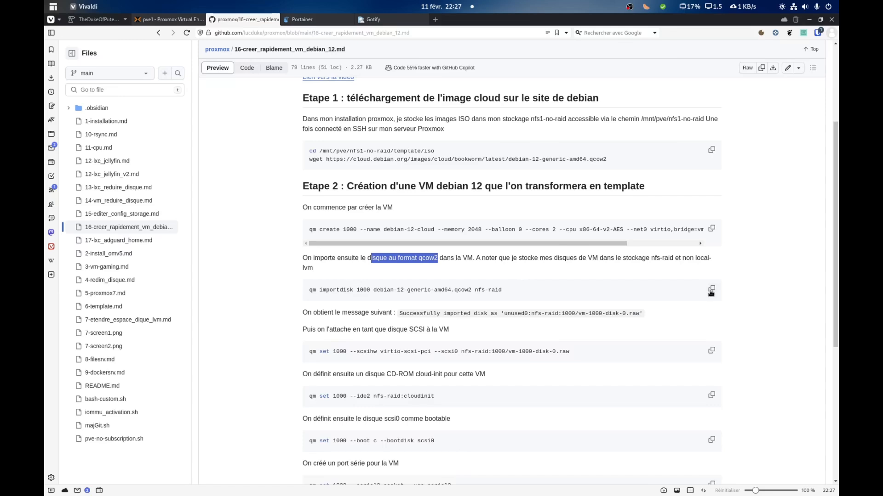
left_click(170, 21)
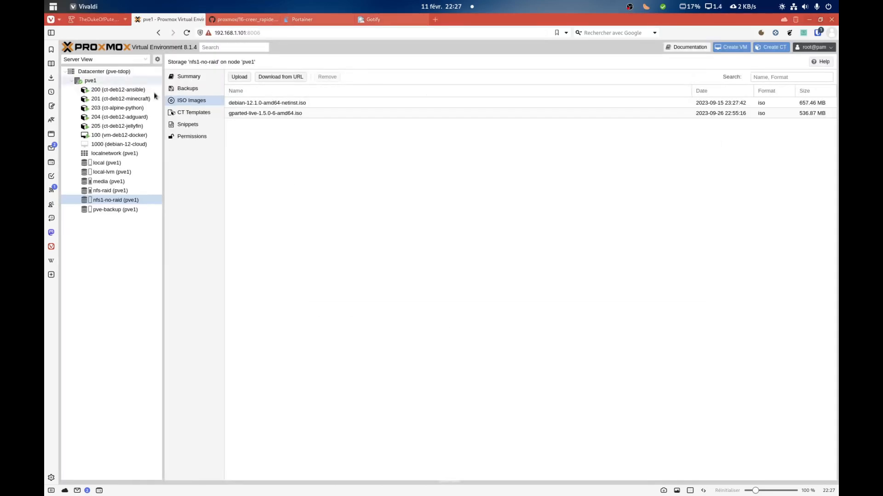
left_click(116, 190)
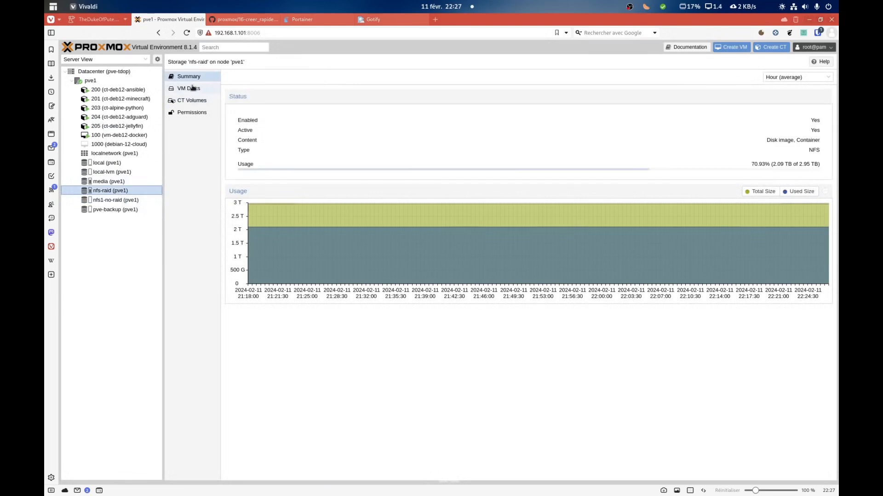
left_click(192, 88)
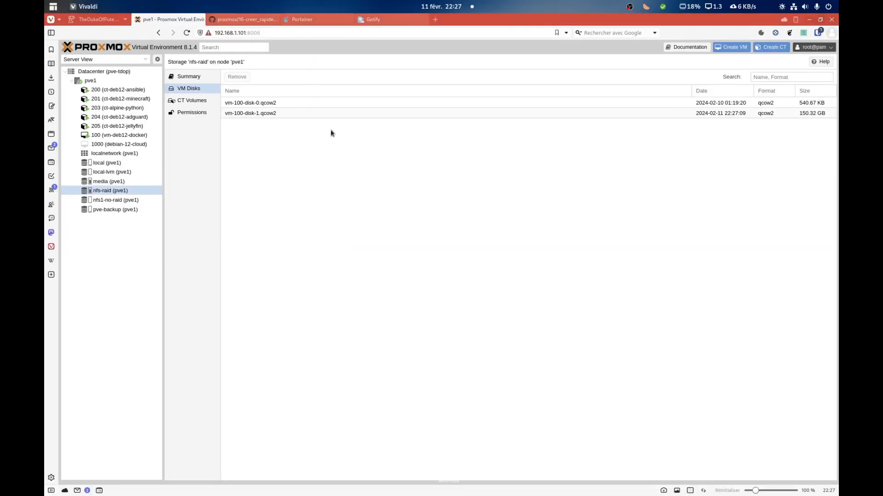
- Copy the guide's qm importdisk command and run it in the terminal to import debian-12-generic-amd64.qcow2 into VM 1000 on nfs-raid
left_click(254, 19)
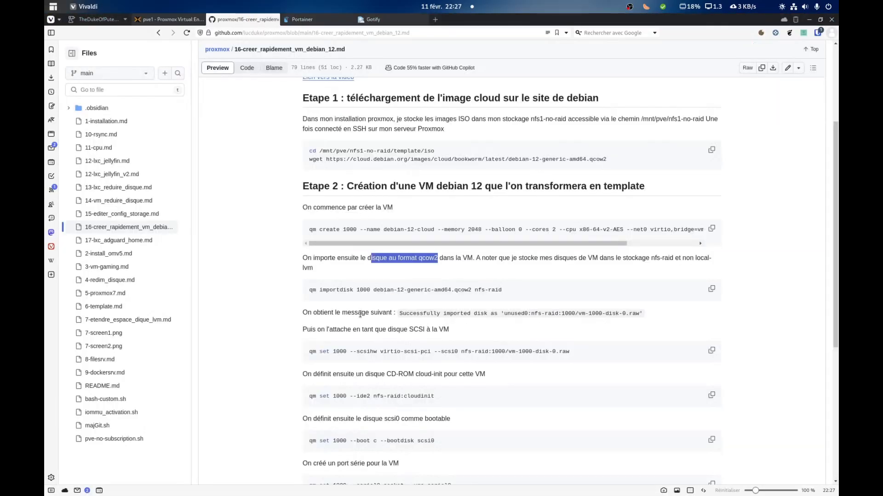
left_click(711, 288)
key("alt+Tab")
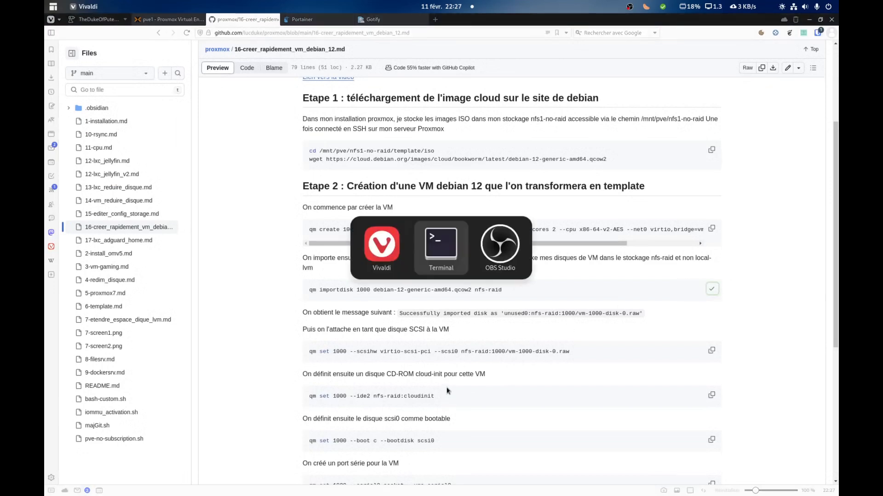
key("ctrl+shift+v")
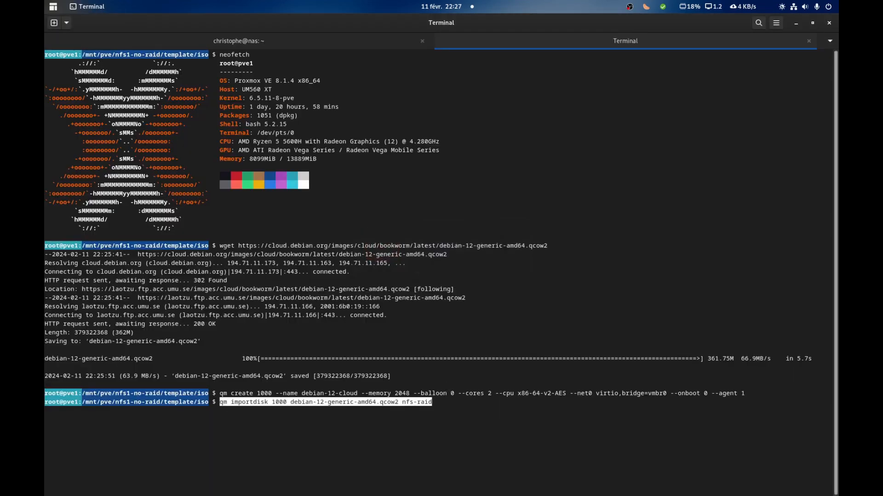
key("Right")
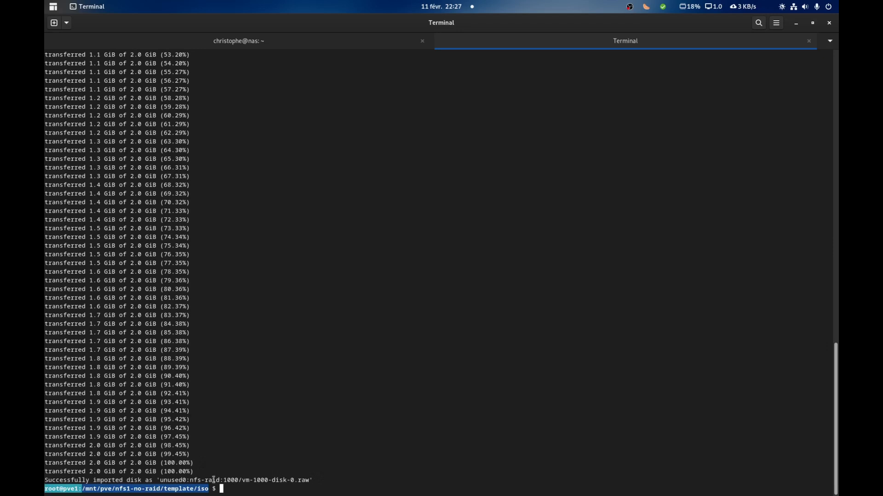
left_click_drag(191, 480, 303, 481)
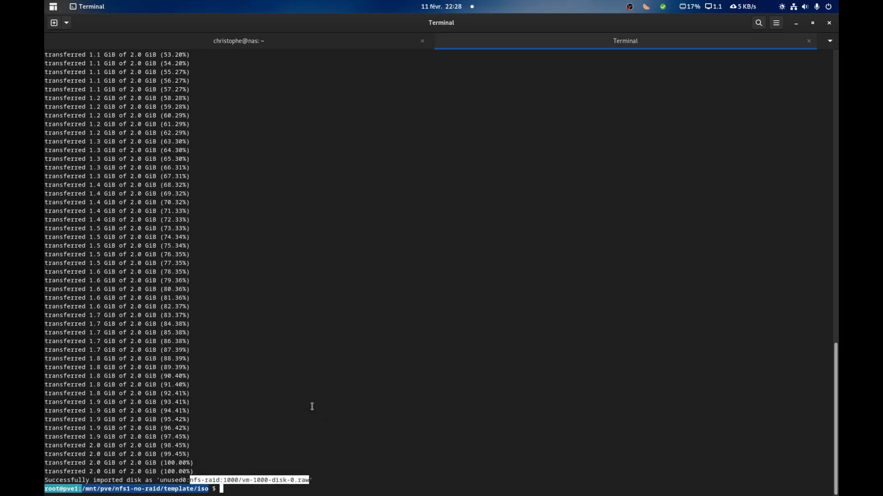
- Refresh the nfs-raid VM disk list in Proxmox to check for VM 1000's imported disk, and return to the GitHub guide
key("alt+Tab")
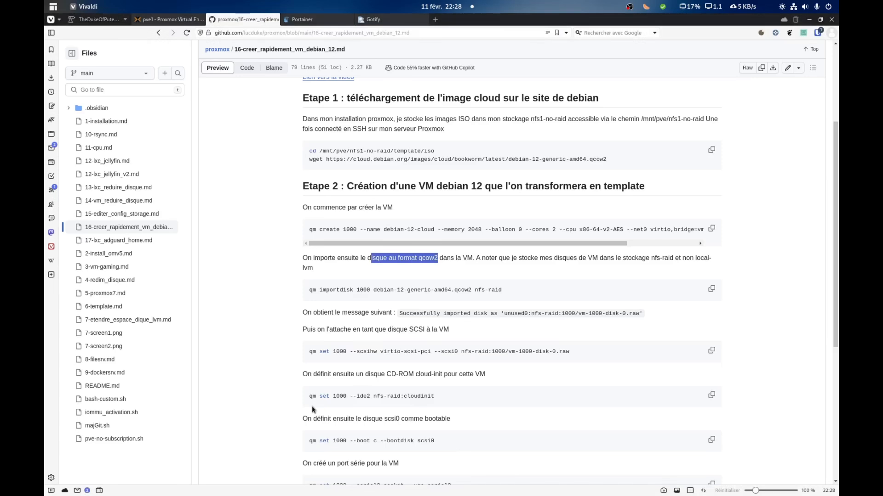
left_click(167, 19)
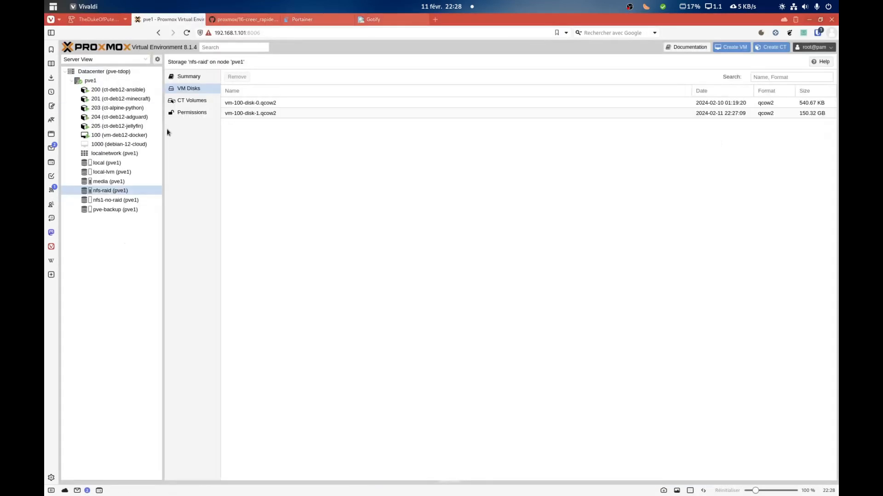
left_click(190, 101)
left_click(191, 89)
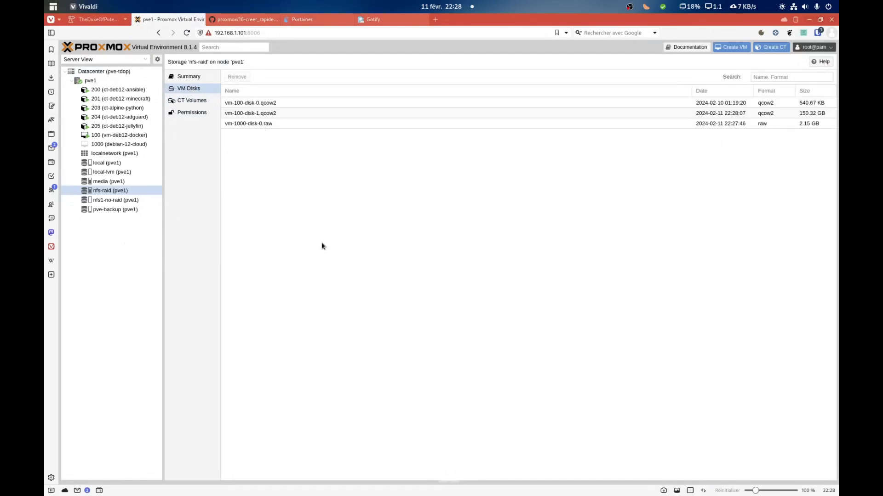
key("alt+Tab")
key("alt+Tab")
left_click(249, 19)
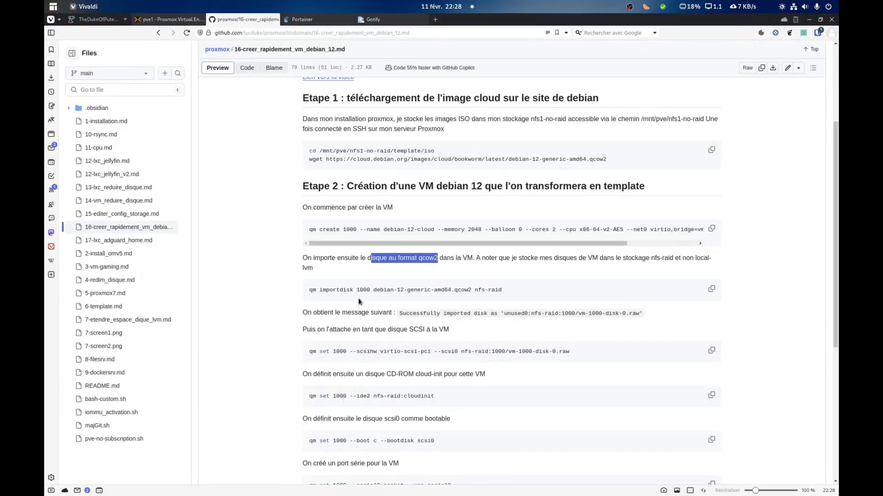
- Copy the guide's SCSI attachment command and run qm set 1000 --scsihw virtio-scsi-pci --scsi0 nfs-raid:1000/vm-1000-disk-0.raw in the terminal
left_click(422, 331)
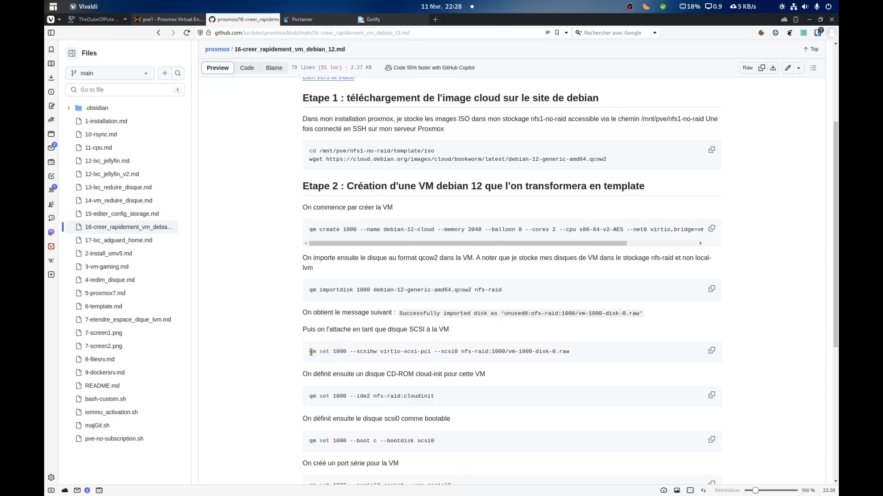
double_click(343, 353)
left_click_drag(349, 353, 380, 353)
left_click(460, 352)
left_click_drag(461, 352, 570, 352)
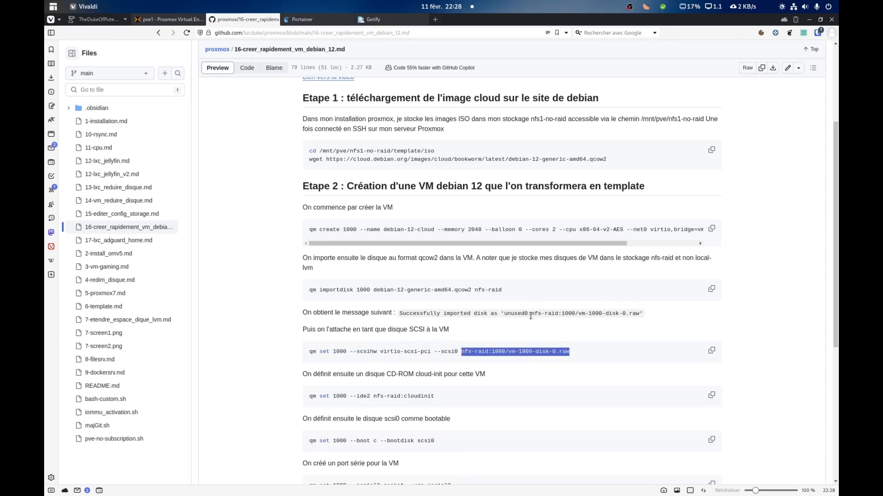
left_click(711, 351)
key("alt+Tab")
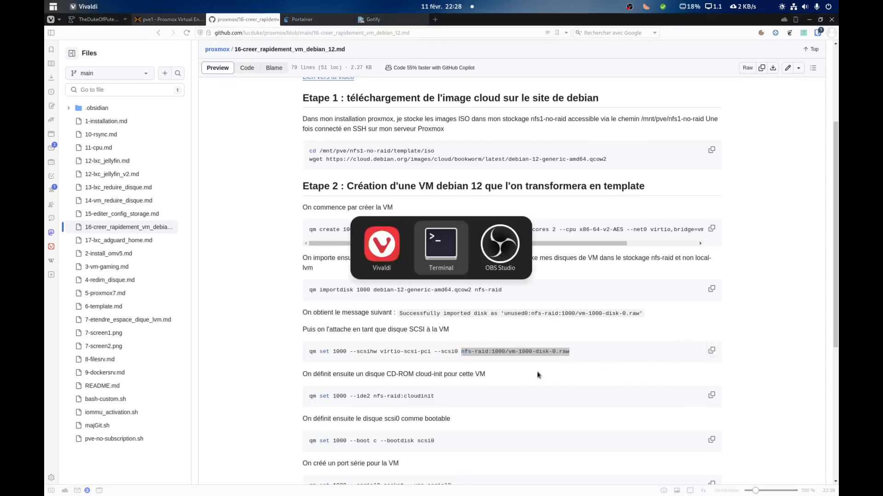
key("ctrl+shift+v")
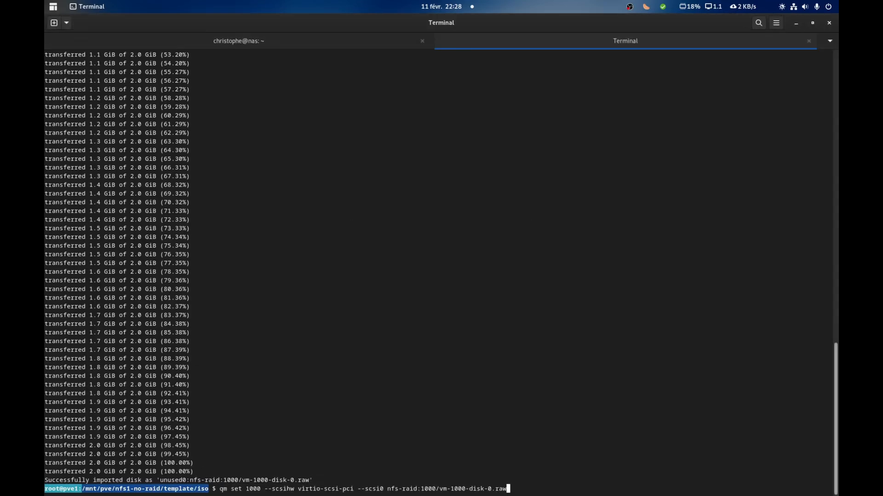
key("Return")
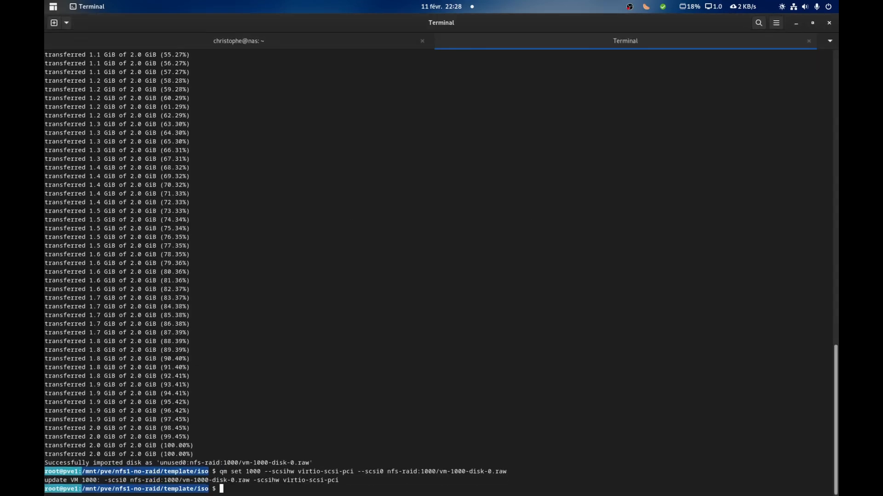
- Switch to the Proxmox web interface and check VM 1000's hardware for the attached SCSI disk
key("alt+Tab")
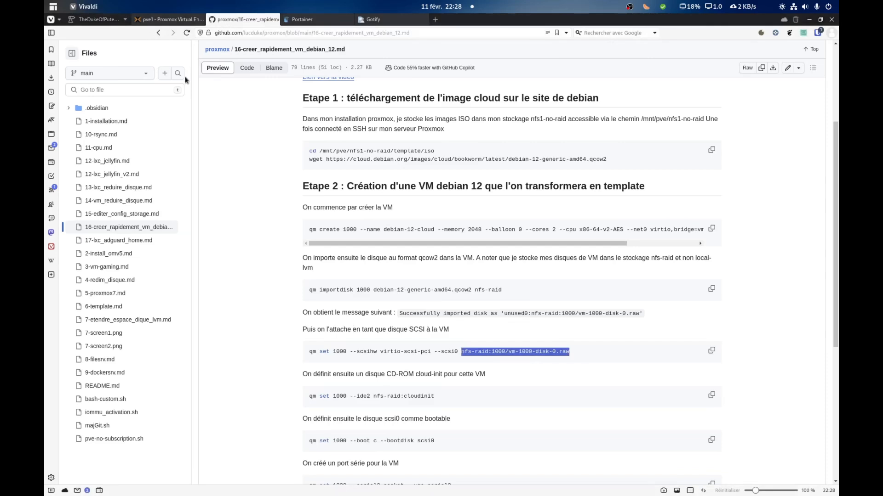
left_click(170, 18)
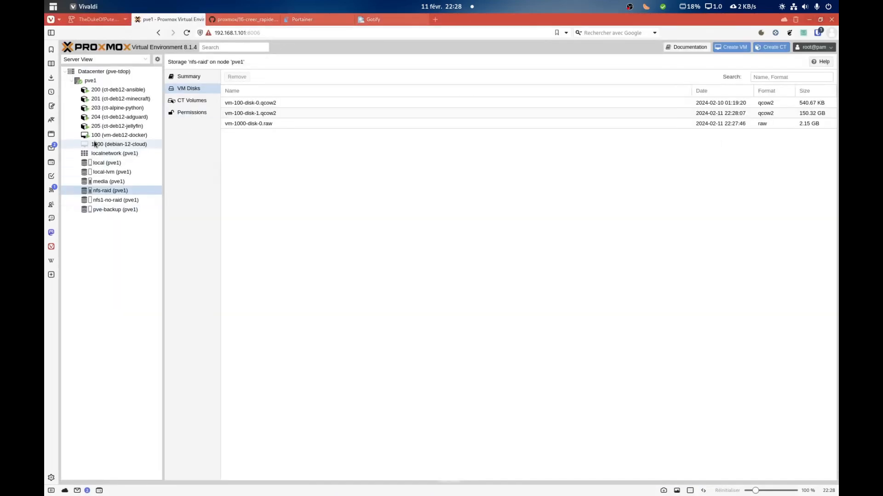
left_click(118, 144)
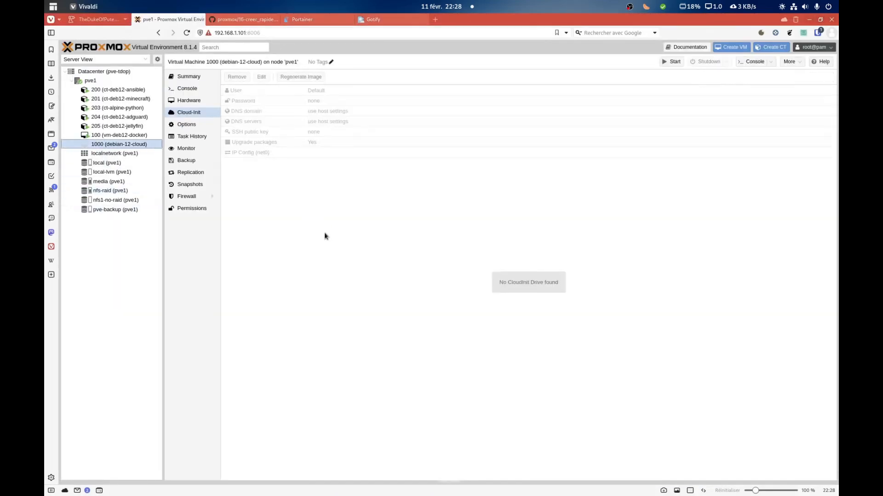
left_click(194, 101)
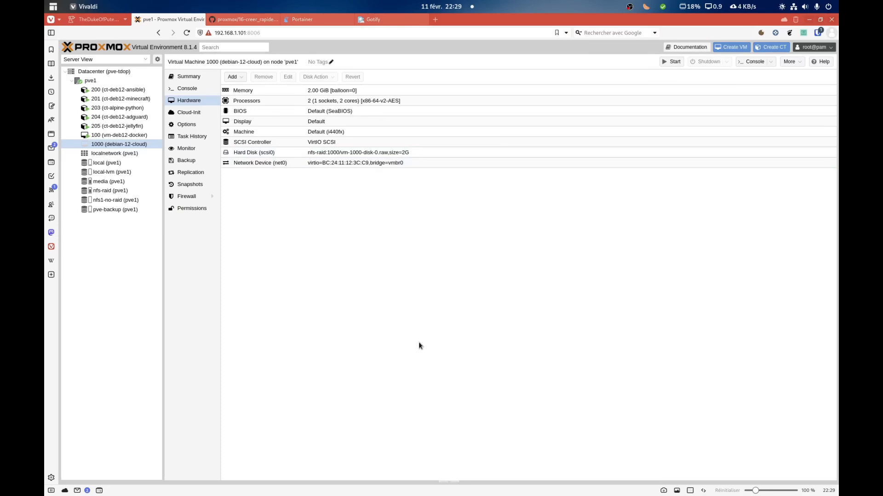
key("alt+Tab")
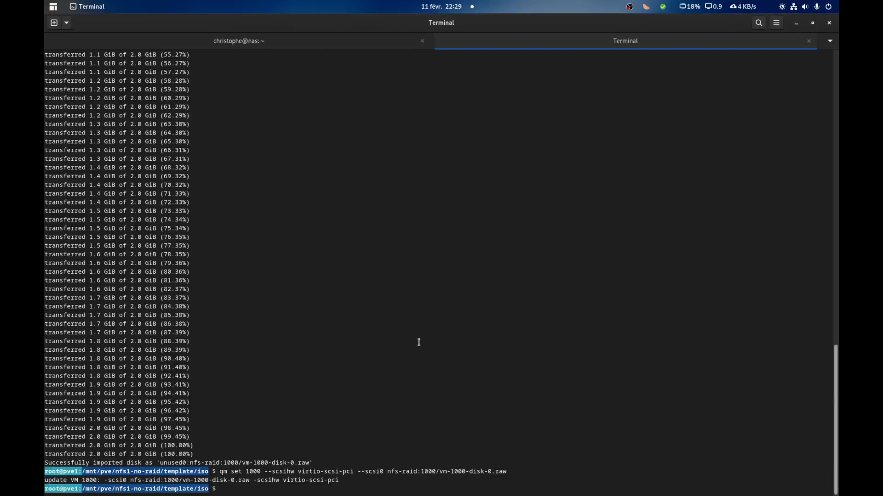
key("alt+Tab")
key("alt+Tab")
key("alt+Tab")
key("alt+Tab")
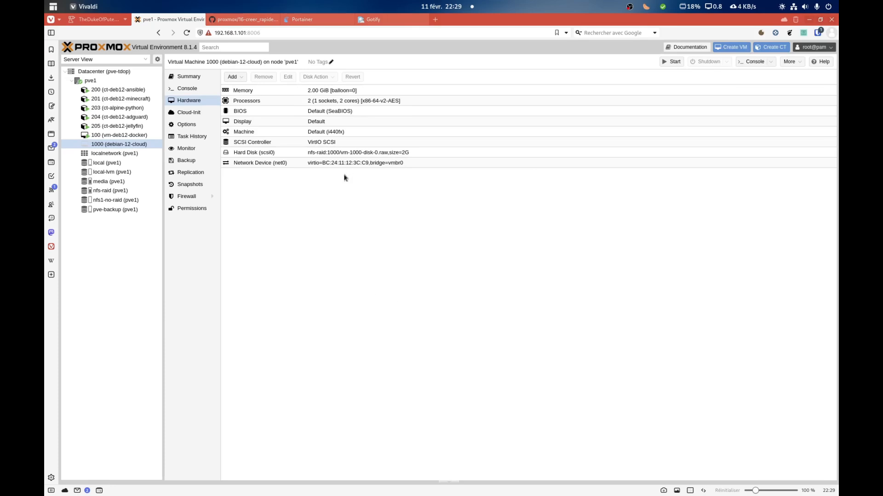
- Copy the guide's cloud-init CD-ROM command and run qm set 1000 --ide2 nfs-raid:cloudinit in the terminal
left_click(247, 19)
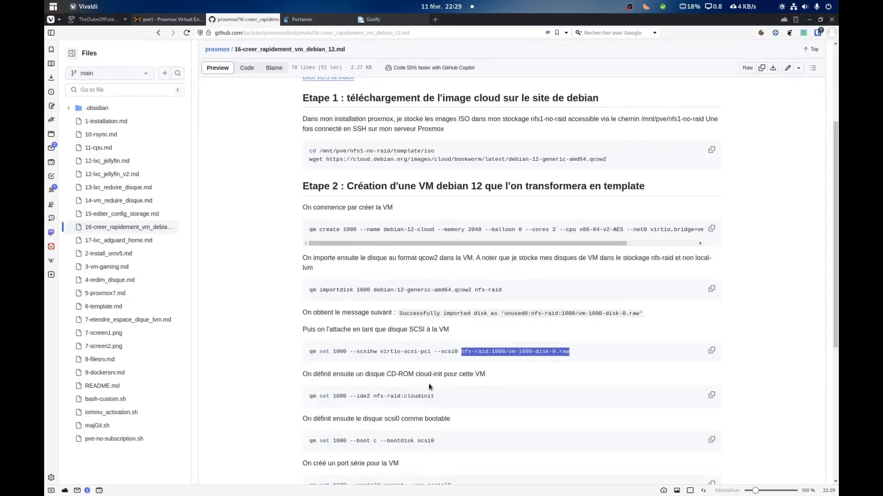
scroll(432, 386, "down", 1)
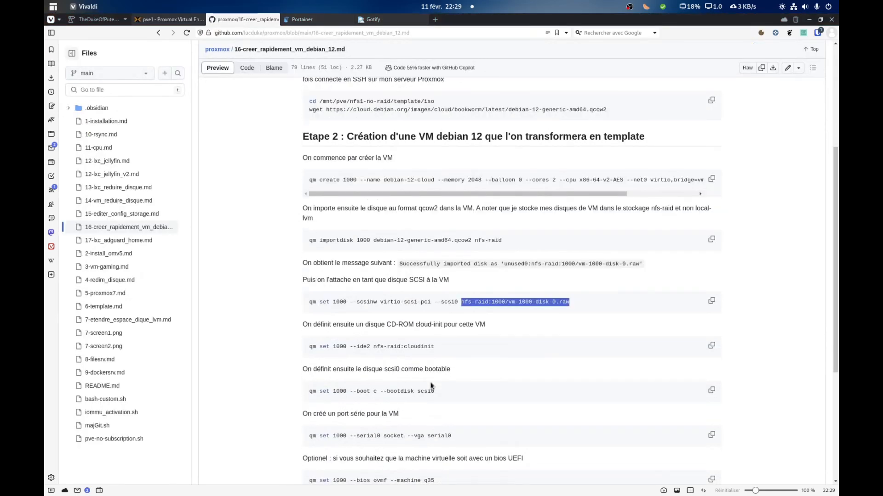
left_click(438, 347)
left_click_drag(438, 347, 392, 347)
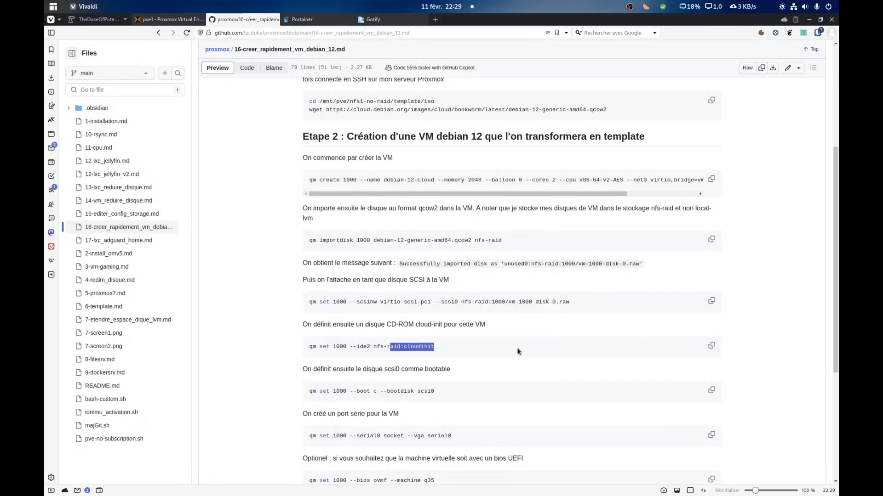
scroll(496, 343, "down", 1)
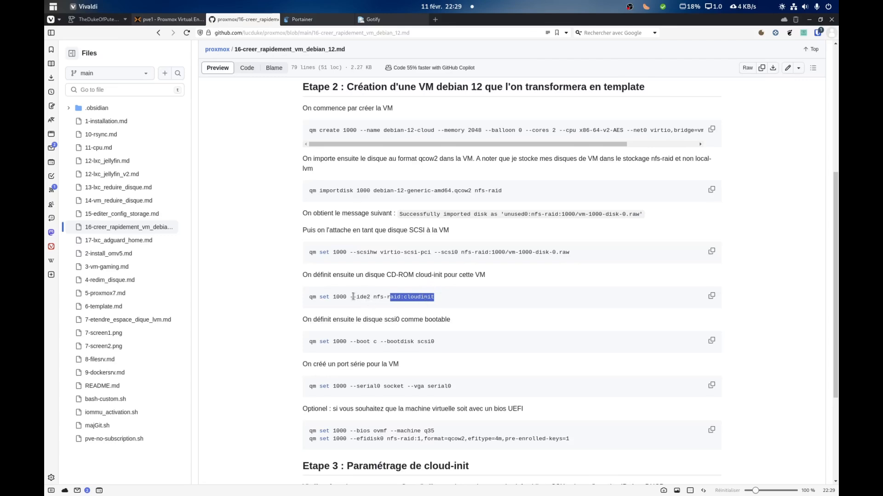
left_click(710, 296)
key("alt+Tab")
key("ctrl+shift+v")
key("Return")
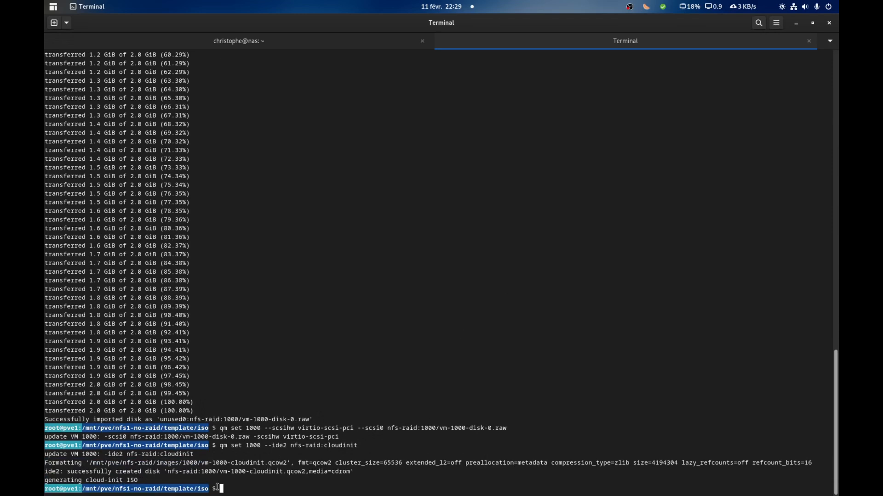
- Check VM 1000's hardware in Proxmox for the cloud-init drive, and return to the GitHub guide
key("alt+Tab")
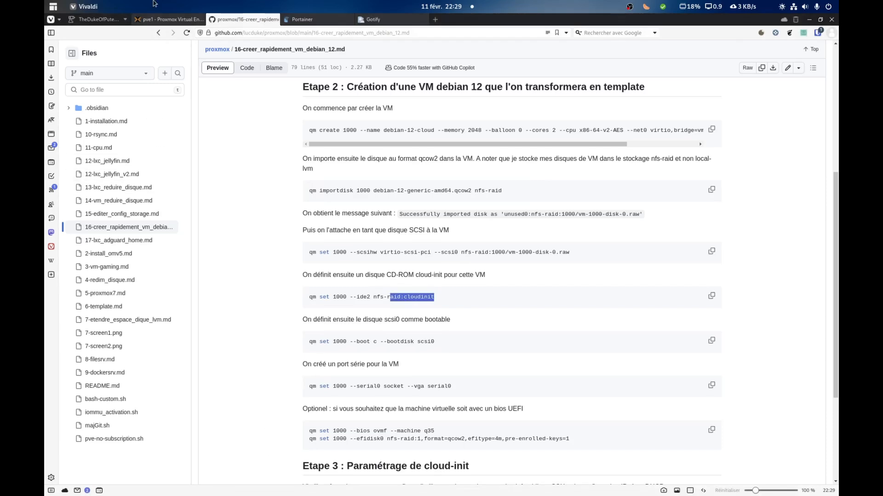
left_click(168, 20)
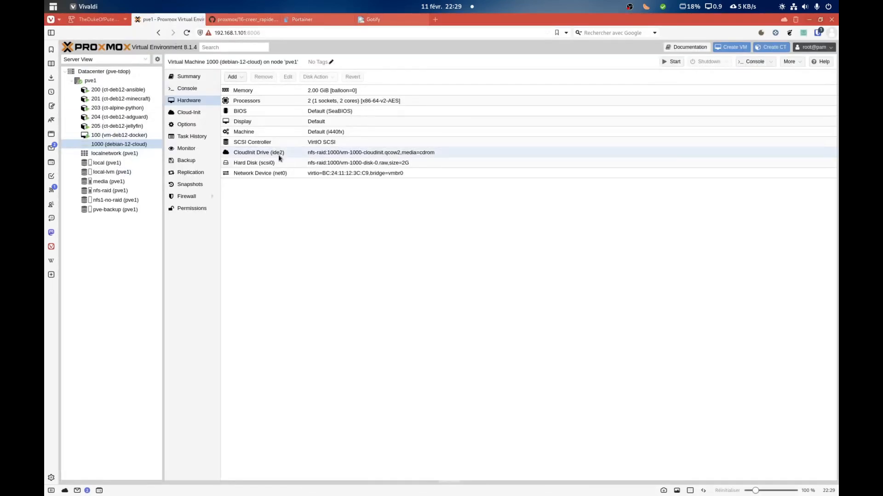
left_click(270, 19)
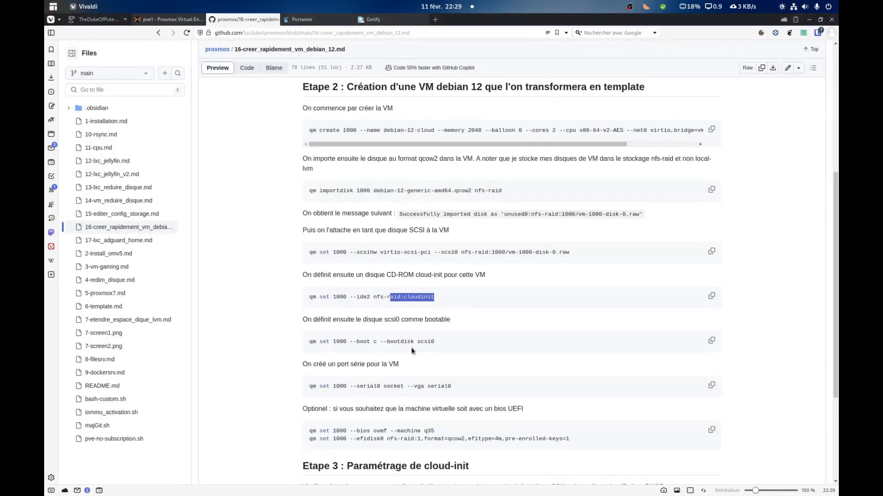
- Copy the guide's bootable disk command and run qm set 1000 --boot c --bootdisk scsi0 in the terminal
left_click(440, 252)
left_click_drag(440, 251, 458, 252)
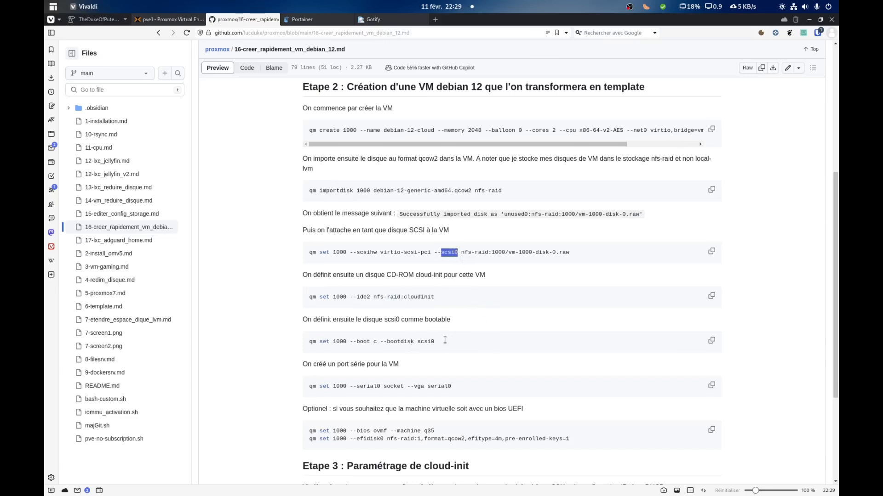
left_click(711, 341)
key("alt+Tab")
key("ctrl+shift+v")
key("Return")
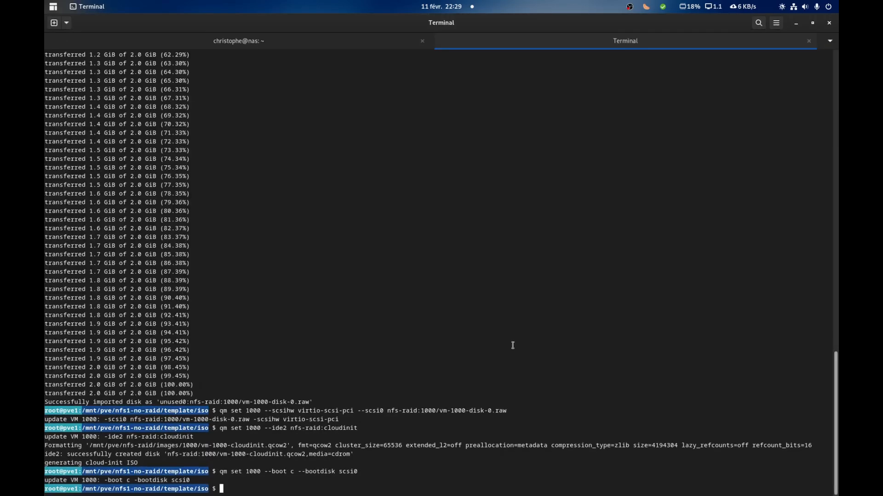
- Copy the guide's serial port command and run qm set 1000 --serial0 socket --vga serial0 in the terminal
key("alt+Tab")
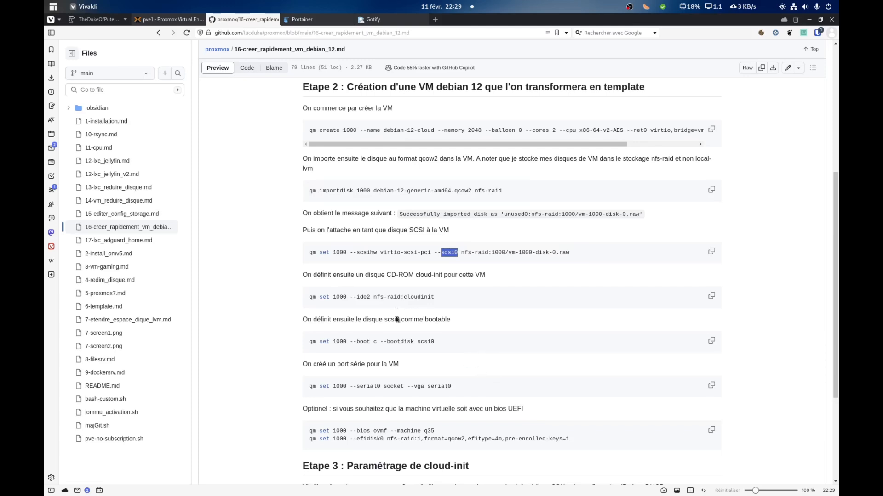
left_click_drag(394, 365, 366, 366)
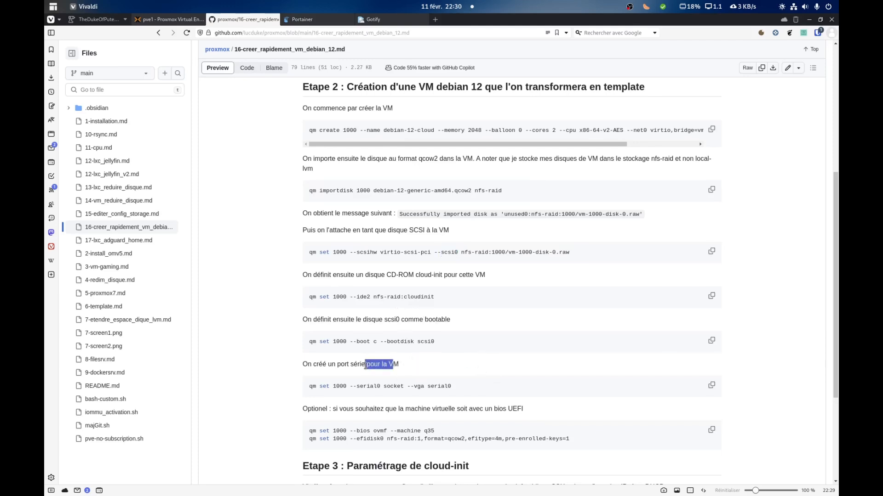
left_click(712, 386)
key("alt+Tab")
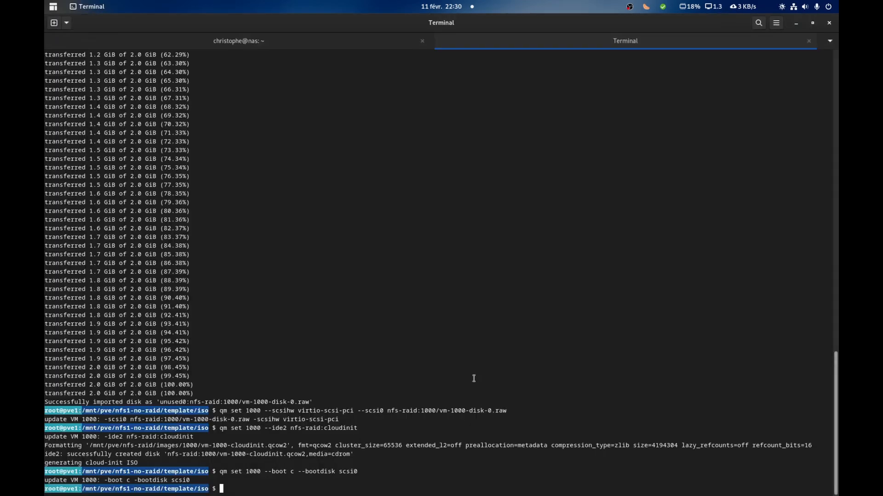
key("ctrl+shift+v")
key("Return")
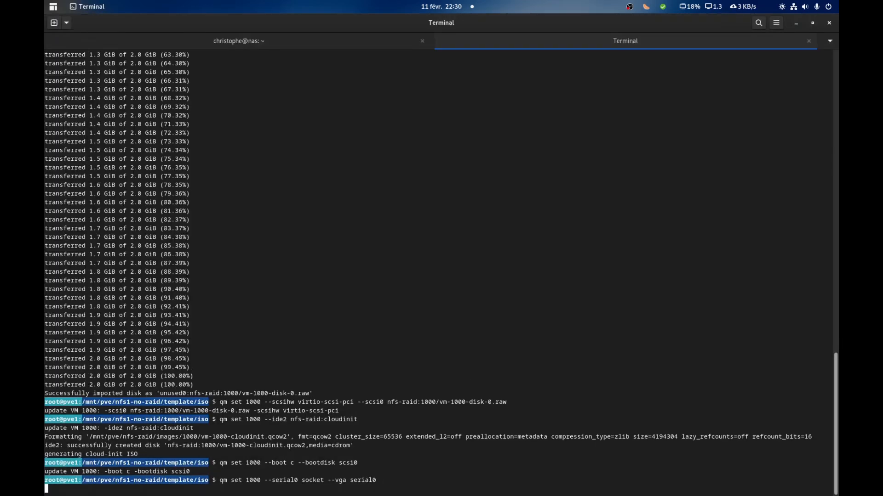
- Copy the first optional UEFI command, check VM 1000's hardware in Proxmox, and run qm set 1000 --bios ovmf --machine q35 in the terminal
key("alt+Tab")
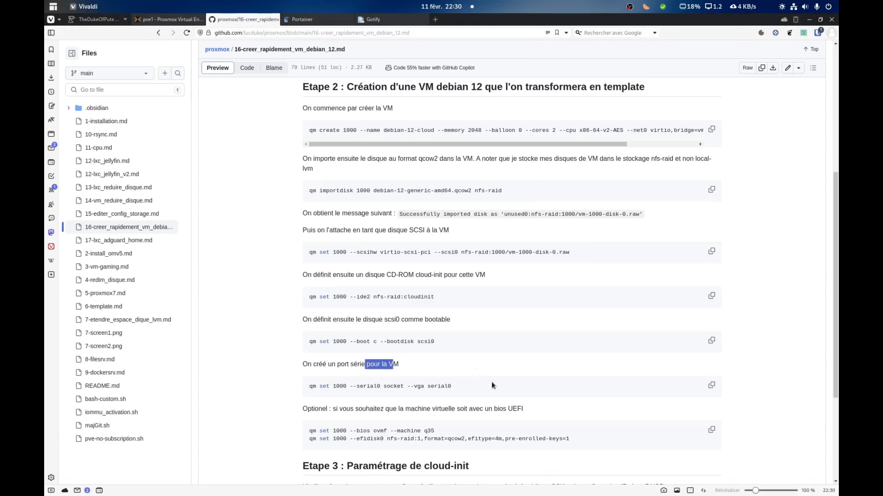
scroll(492, 385, "down", 3)
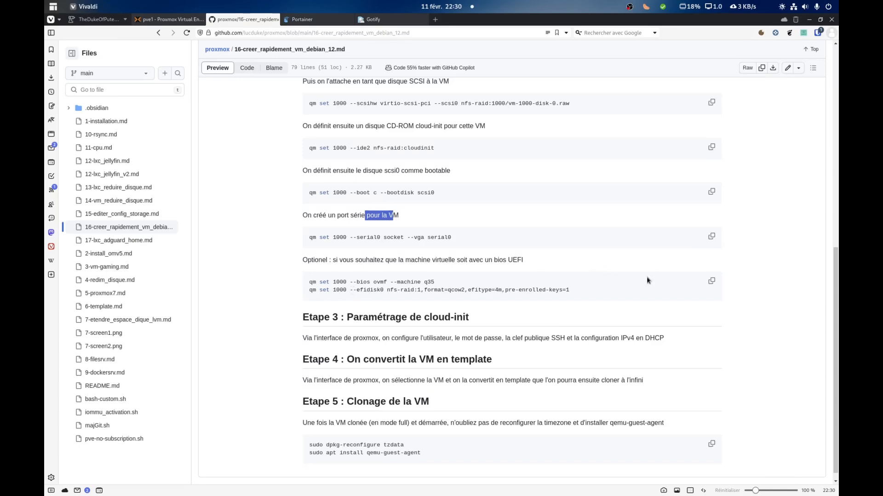
left_click_drag(434, 283, 309, 282)
key("ctrl+c")
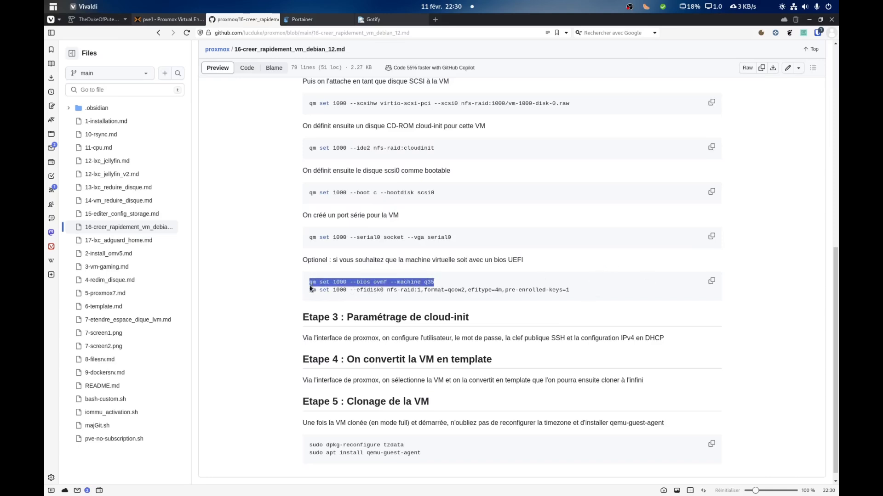
left_click(164, 19)
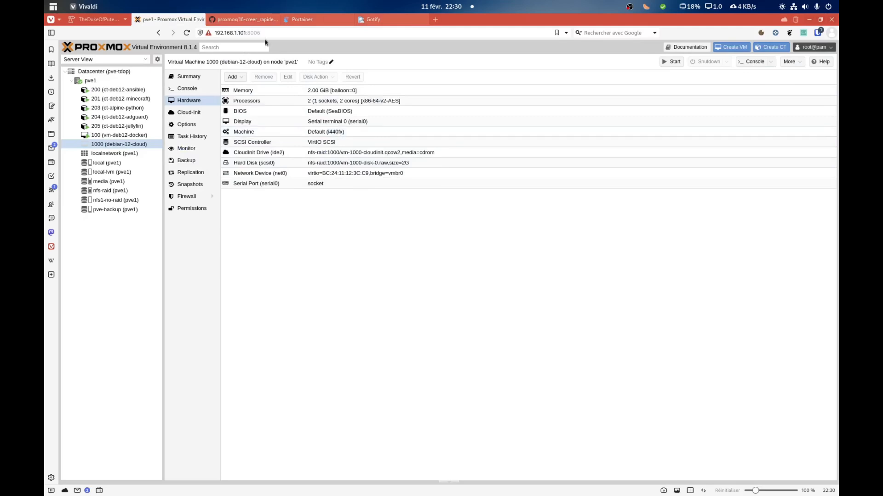
key("alt+Tab")
key("alt+Tab")
key("alt+Tab")
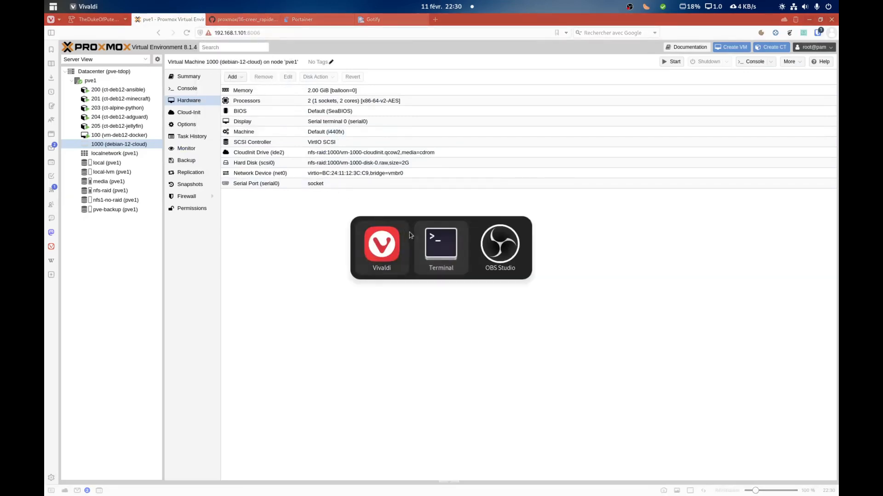
key("alt+Tab")
key("ctrl+shift+v")
key("Return")
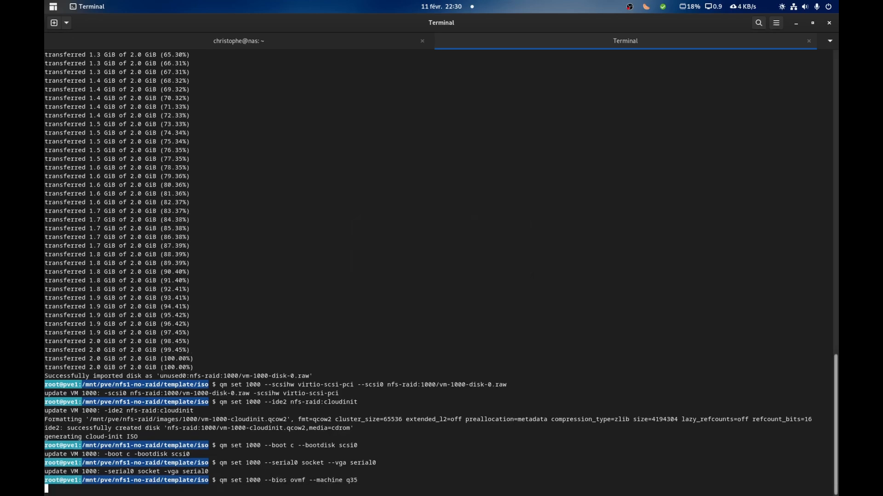
- Check VM 1000's BIOS and machine type in the Proxmox hardware list
key("alt+Tab")
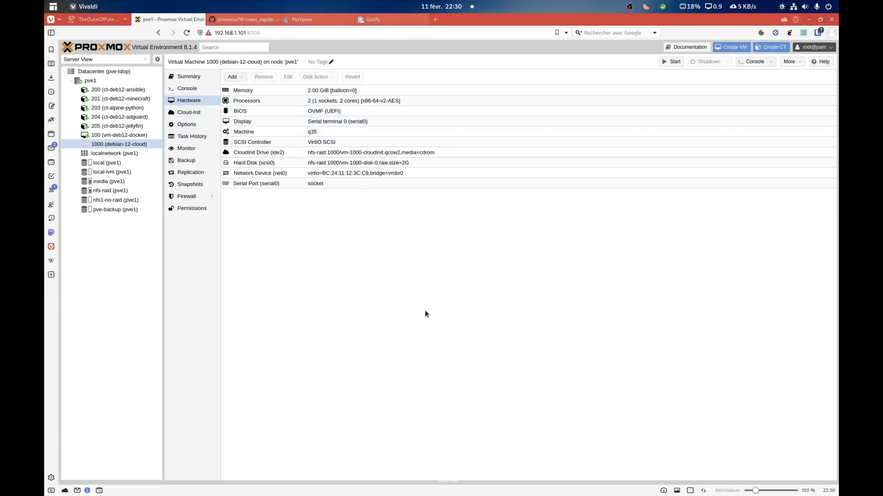
key("alt+Tab")
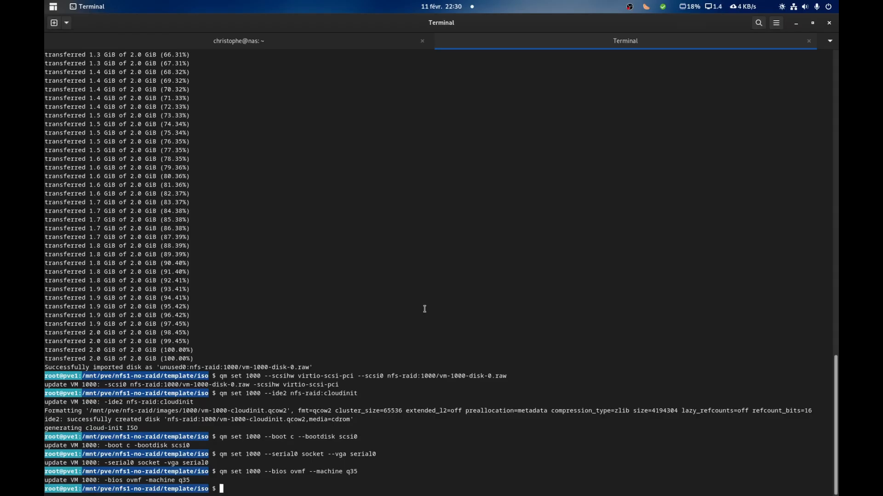
key("alt+Tab")
- Copy the guide's second UEFI command and run qm set 1000 --efidisk0 nfs-raid:1,format=qcow2,efitype=4m,pre-enrolled-keys=1 in the terminal
left_click(244, 20)
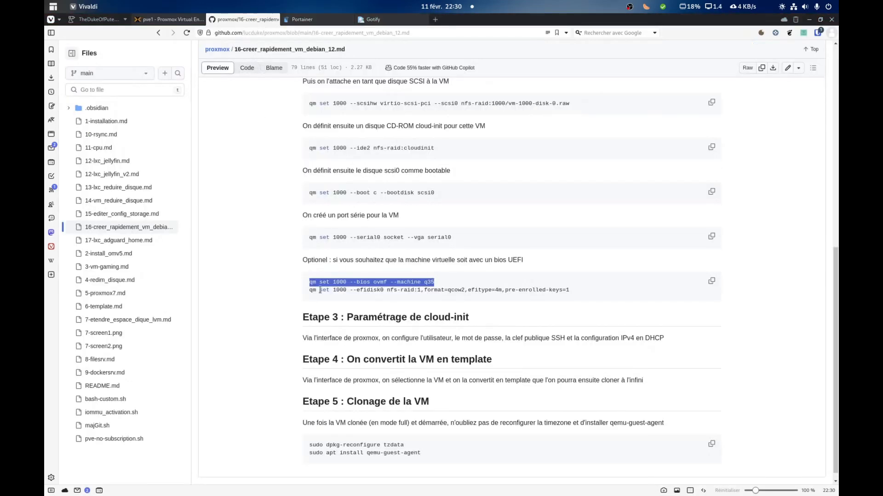
left_click_drag(310, 290, 575, 292)
key("ctrl+c")
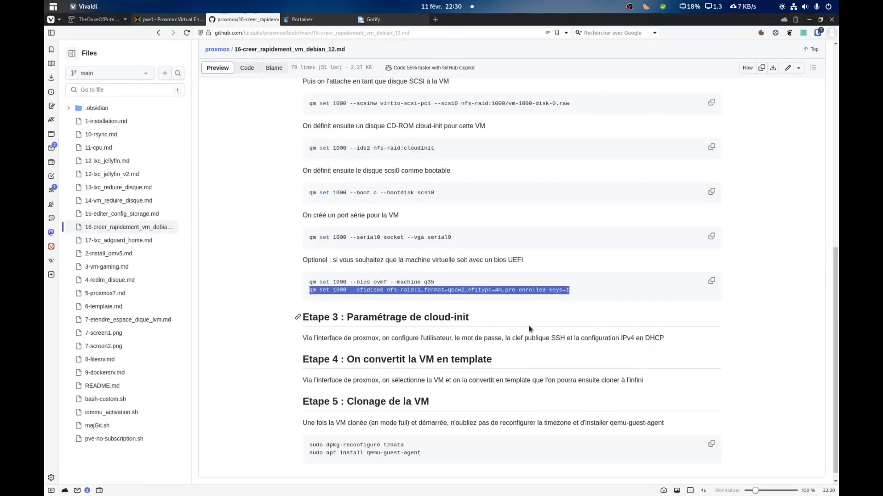
key("alt+Tab")
key("ctrl+shift+v")
key("Return")
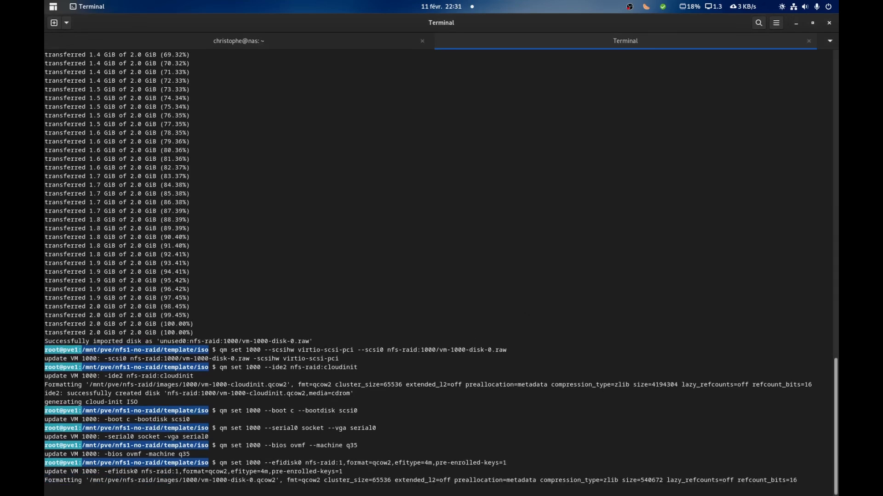
- Check VM 1000's EFI disk in the Proxmox hardware list and read the guide's cloud-init section (Etape 3)
key("alt+Tab")
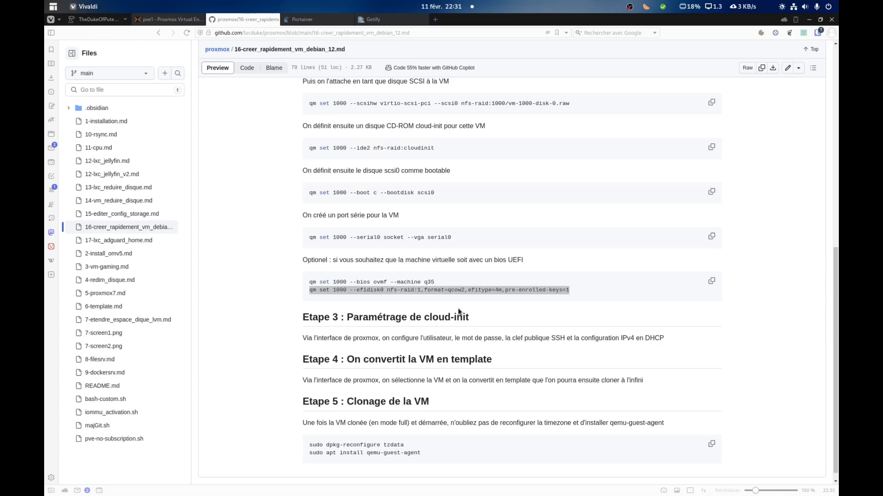
left_click(177, 19)
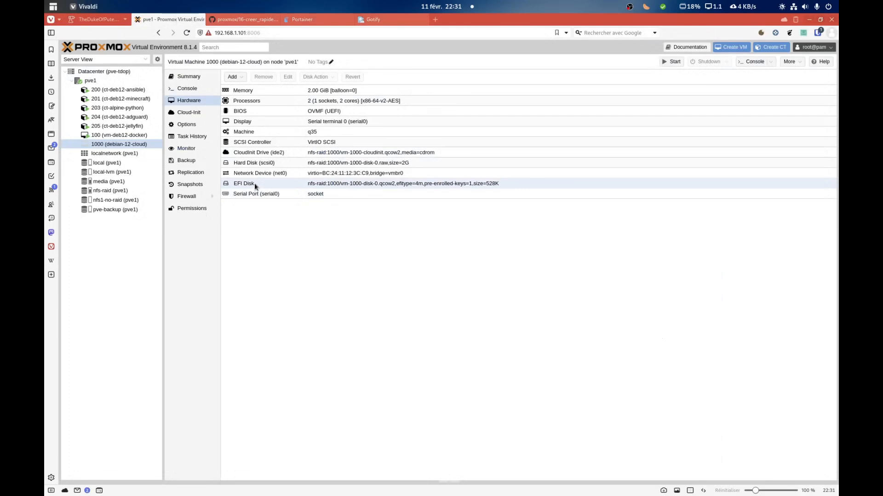
key("alt+Tab")
key("alt+Tab")
key("ctrl+Tab")
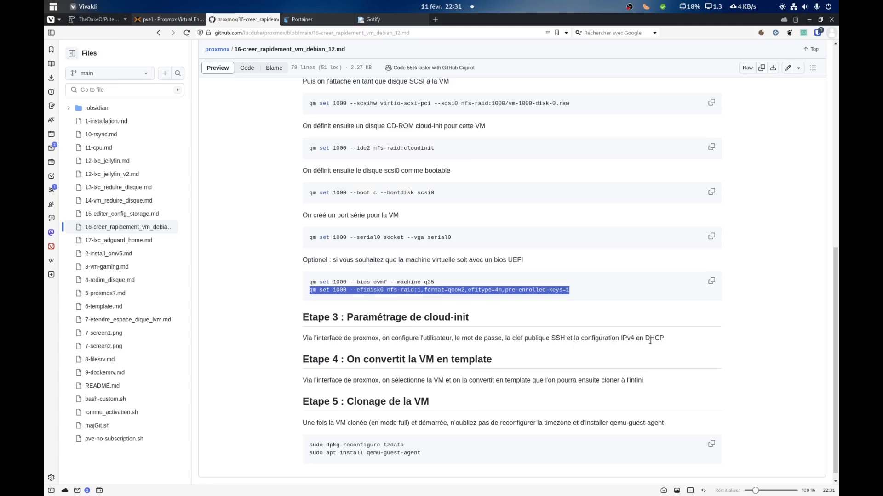
- In VM 1000's Cloud-Init settings in Proxmox, set the user to the administrator's first name
left_click(169, 23)
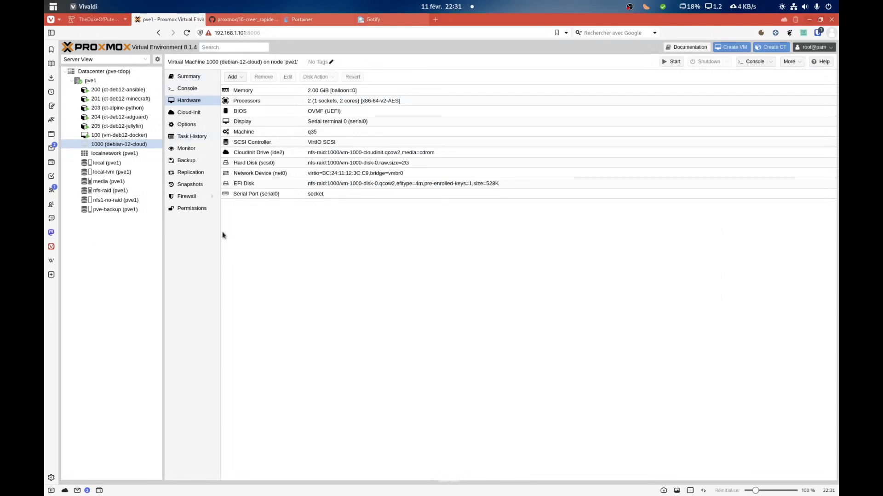
left_click(189, 113)
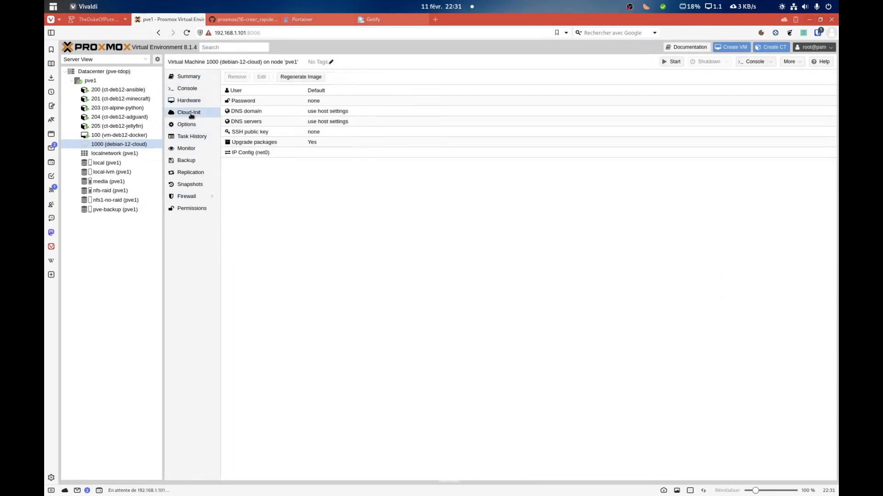
left_click(327, 90)
left_click(261, 77)
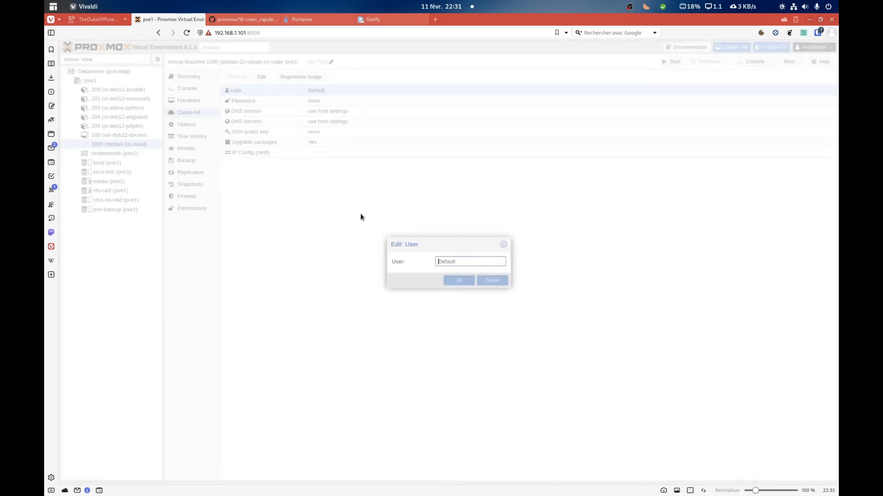
type("christophe")
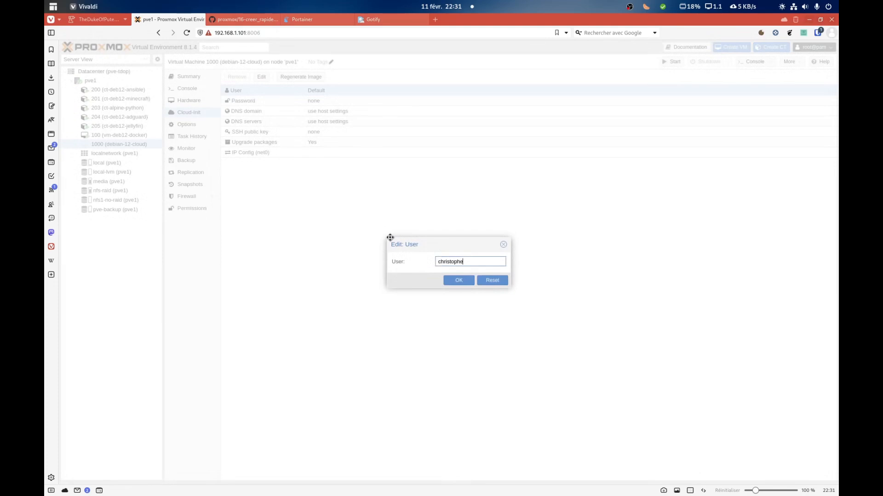
left_click(459, 280)
- Enter the account password in VM 1000's Cloud-Init settings
left_click(321, 100)
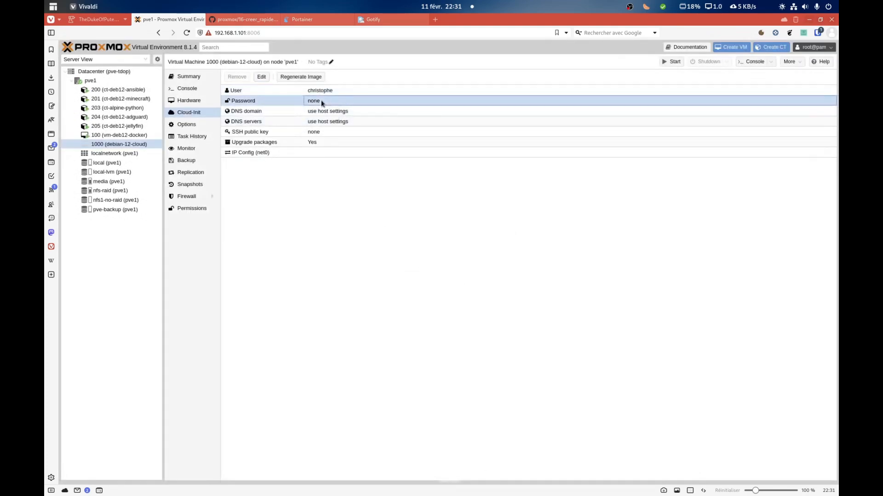
left_click(261, 77)
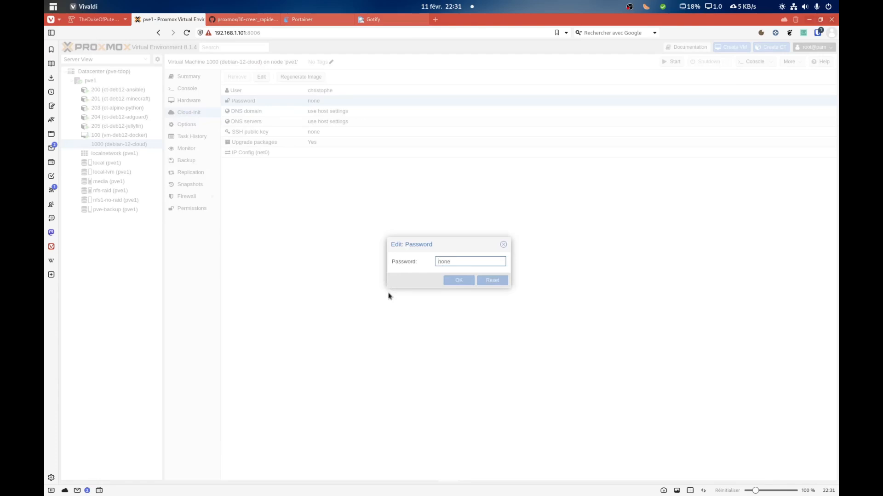
type("••")
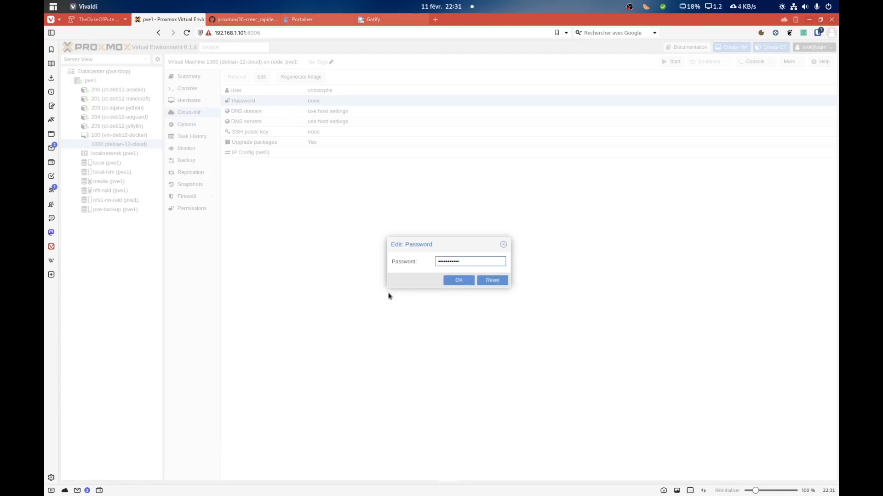
left_click(450, 281)
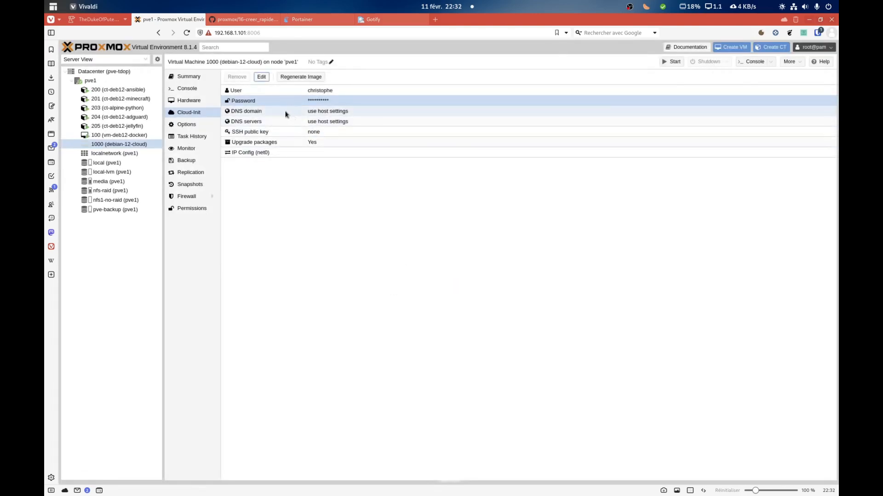
- Load the SSH public key from id_ed25519.pub in the Téléchargements folder into VM 1000's Cloud-Init settings
left_click(285, 133)
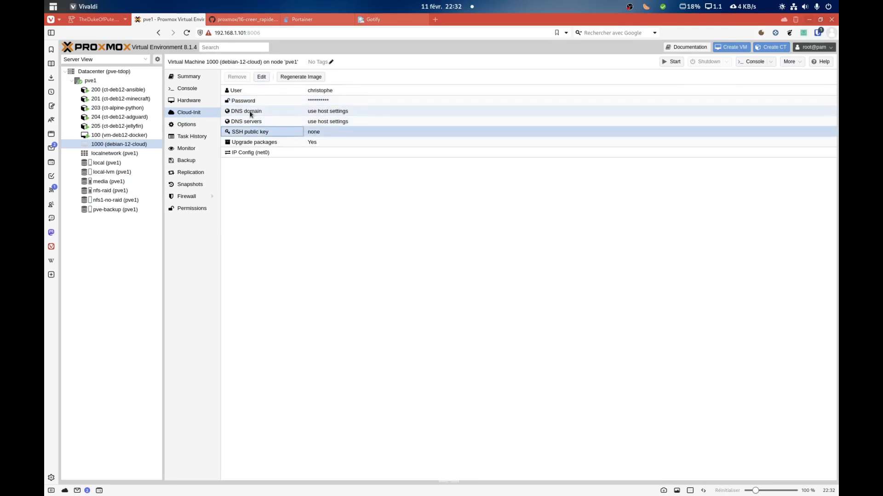
left_click(262, 77)
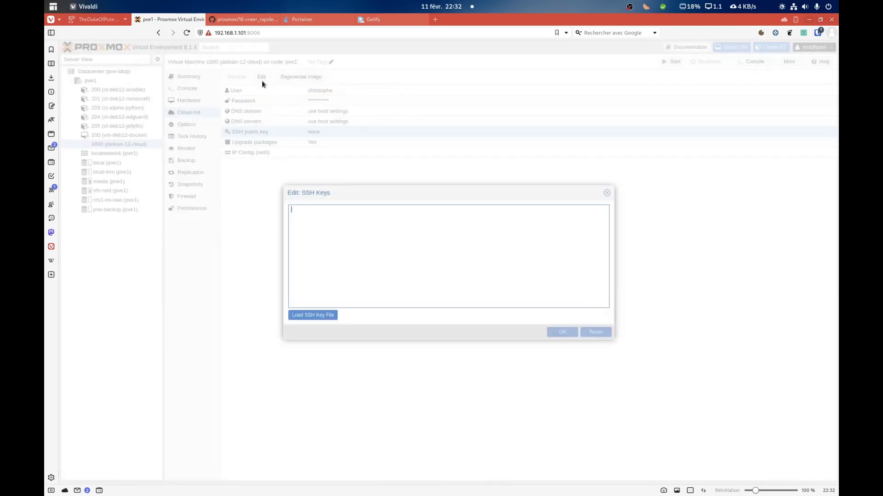
left_click(334, 317)
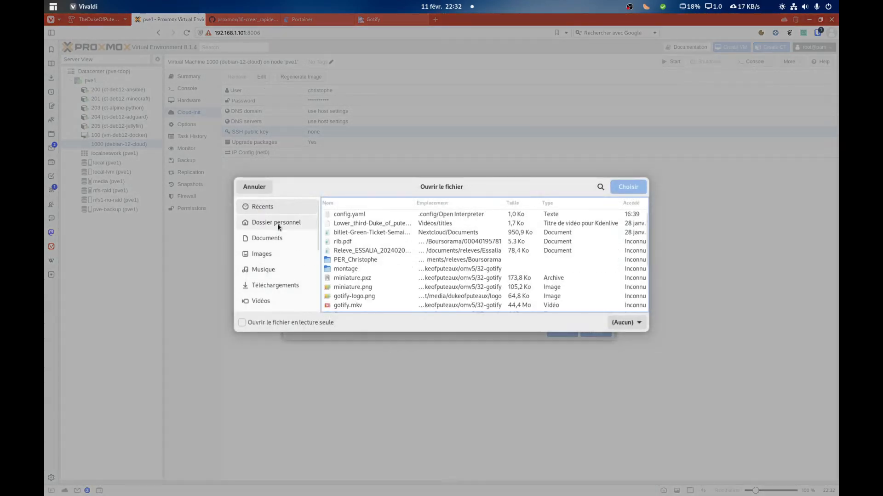
scroll(394, 287, "down", 2)
scroll(395, 286, "down", 2)
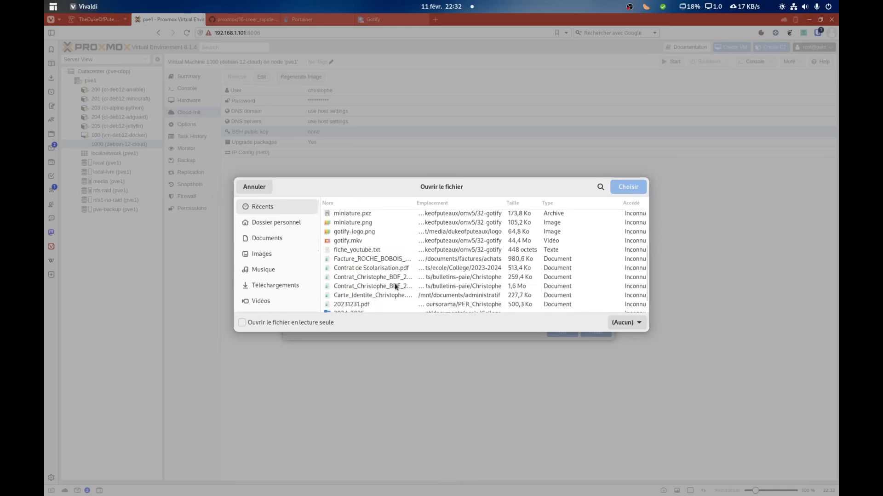
scroll(395, 288, "down", 1)
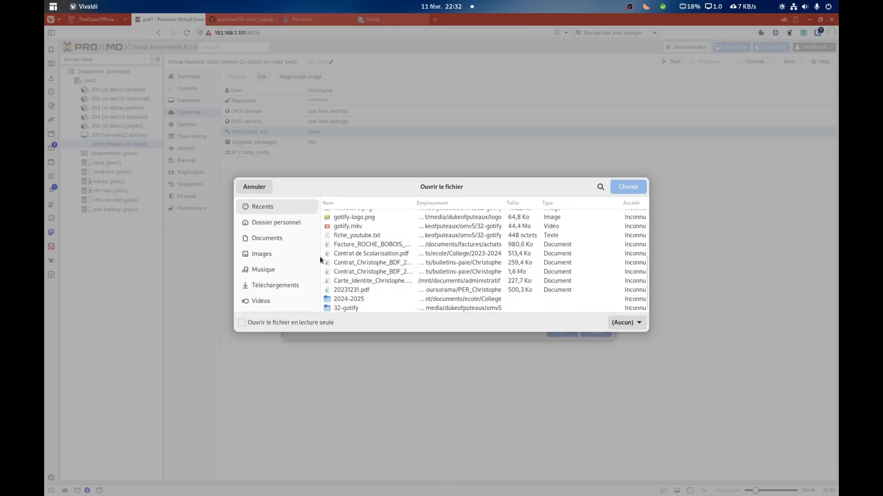
left_click(276, 224)
scroll(376, 281, "down", 10)
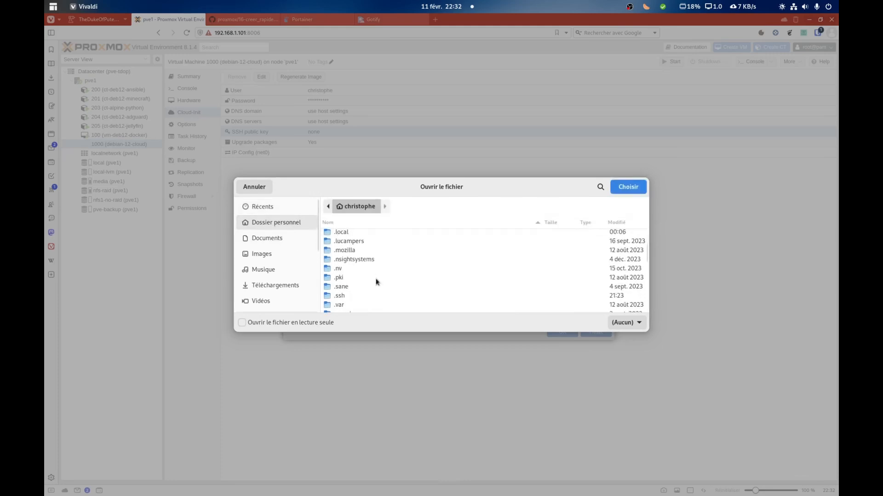
left_click(291, 287)
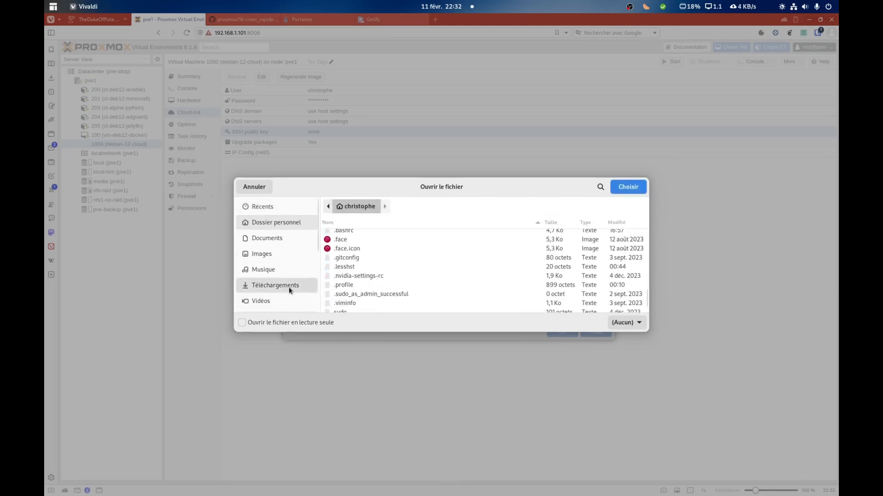
scroll(371, 269, "down", 3)
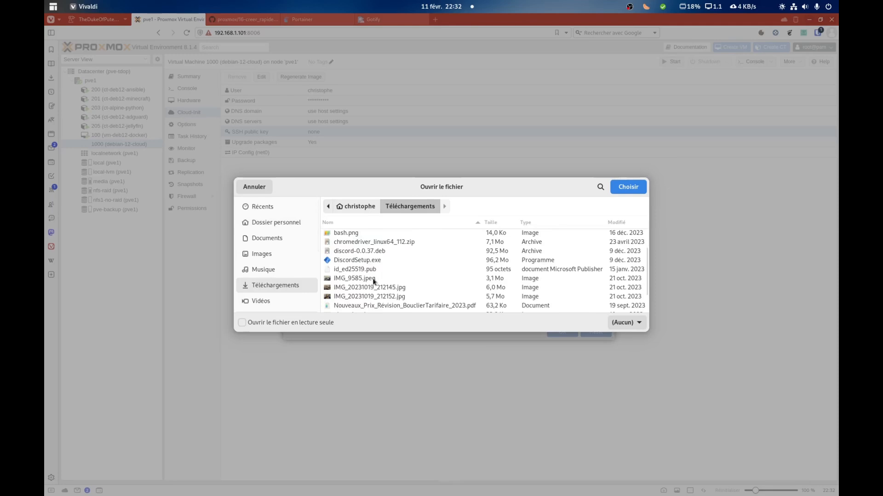
left_click(374, 270)
left_click(627, 186)
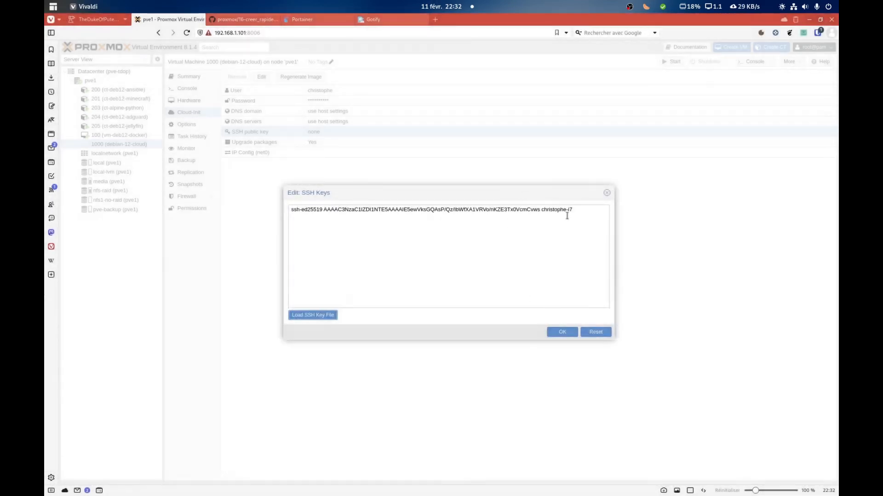
left_click(562, 333)
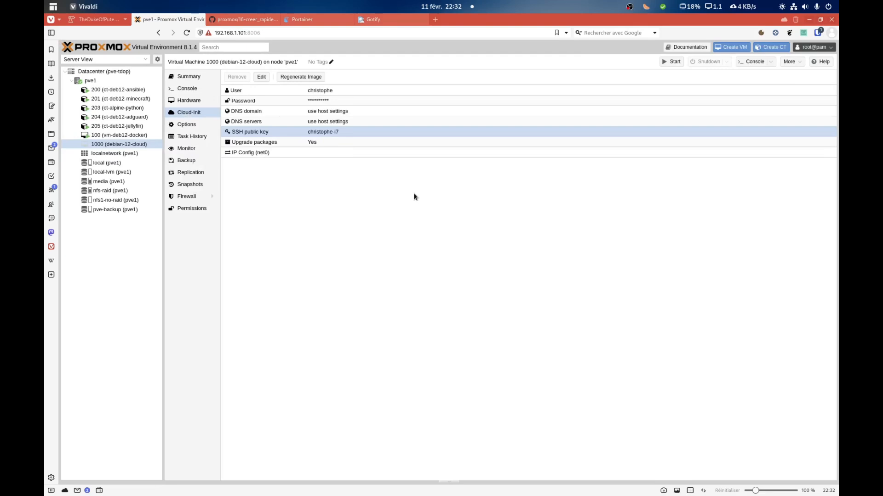
- Set the IPv4 configuration of net0 to DHCP in VM 1000's Cloud-Init settings
left_click(292, 154)
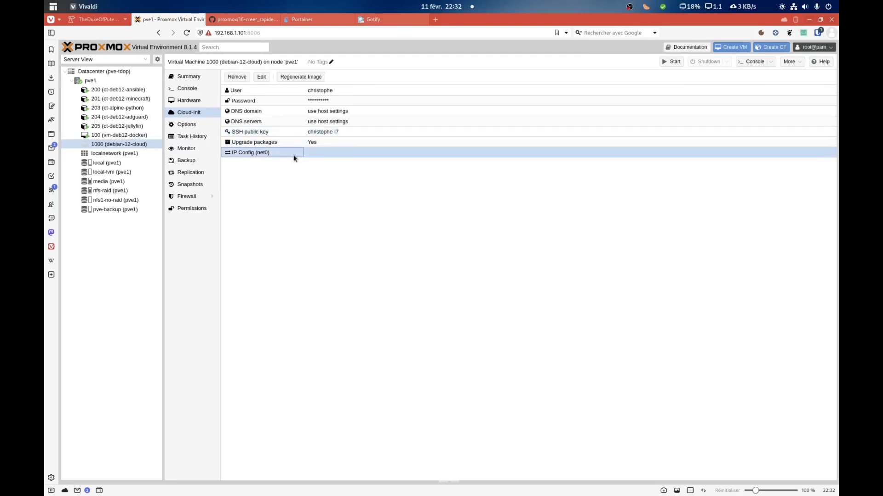
left_click(265, 79)
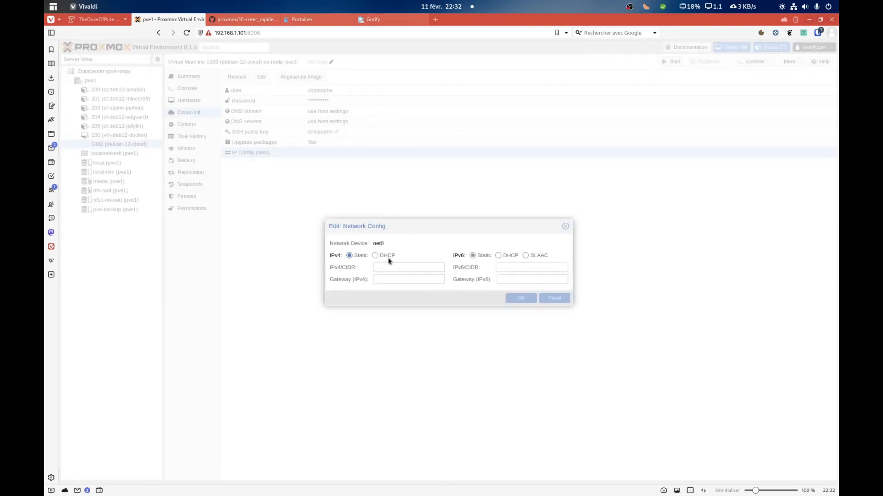
left_click(375, 256)
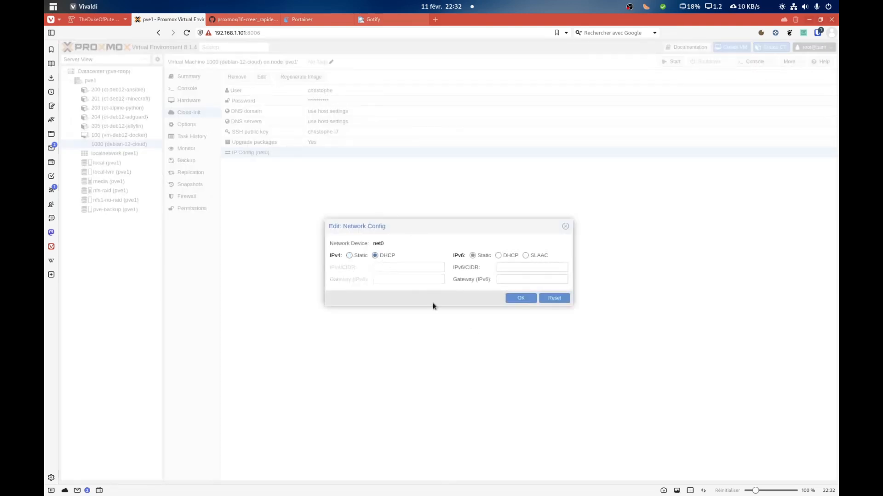
left_click(520, 298)
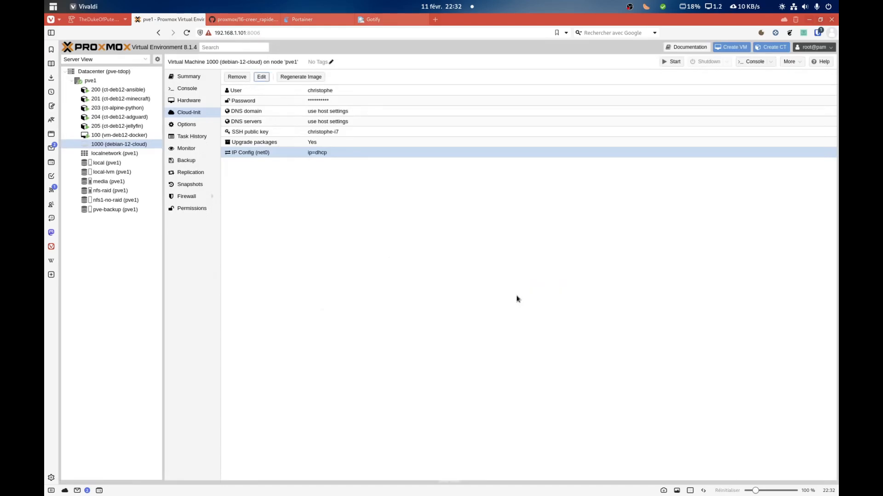
- Read the guide's Etape 4 instructions on converting the VM into a template
key("alt+Tab")
key("alt+Tab")
left_click(228, 19)
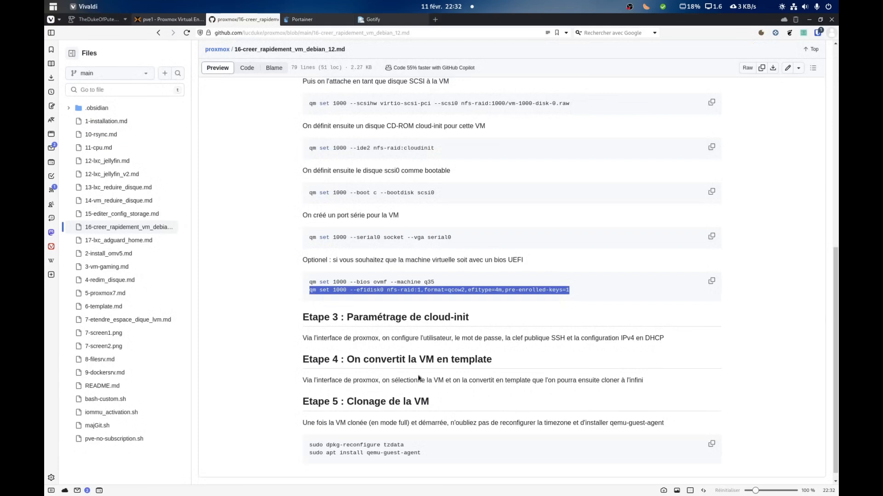
left_click_drag(403, 380, 530, 377)
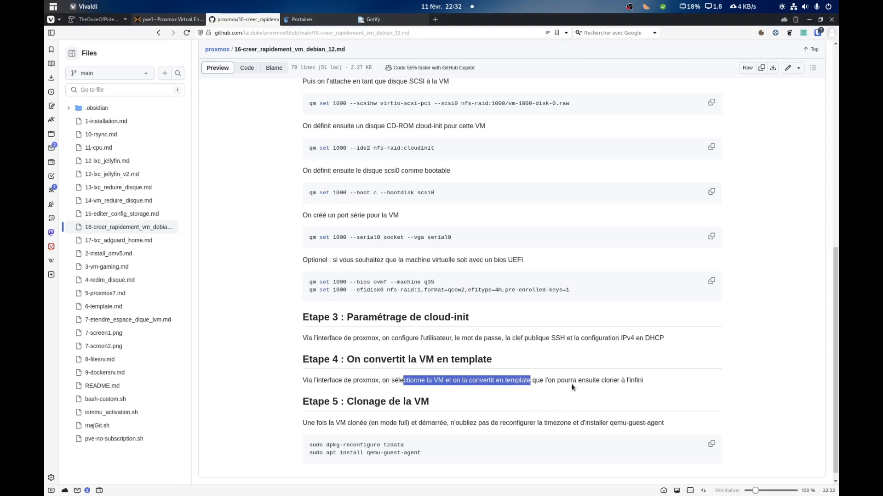
- Convert VM 1000 (debian-12-cloud) to a template in Proxmox
left_click(170, 19)
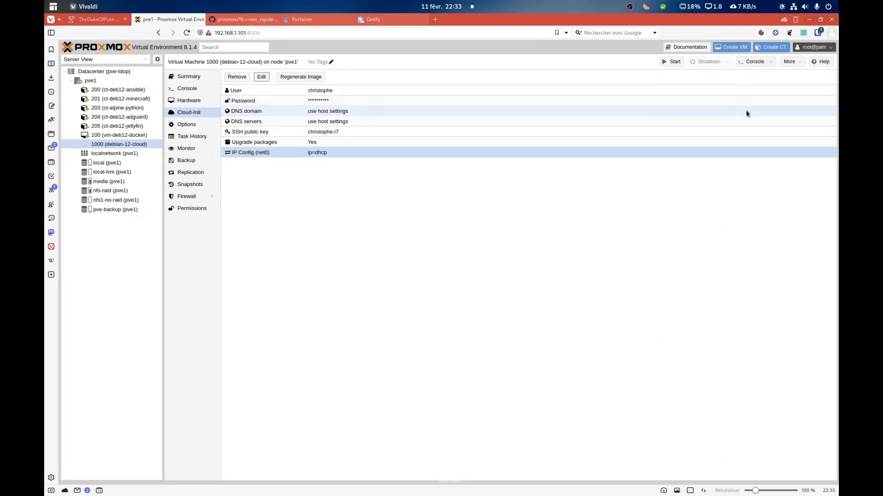
left_click(802, 63)
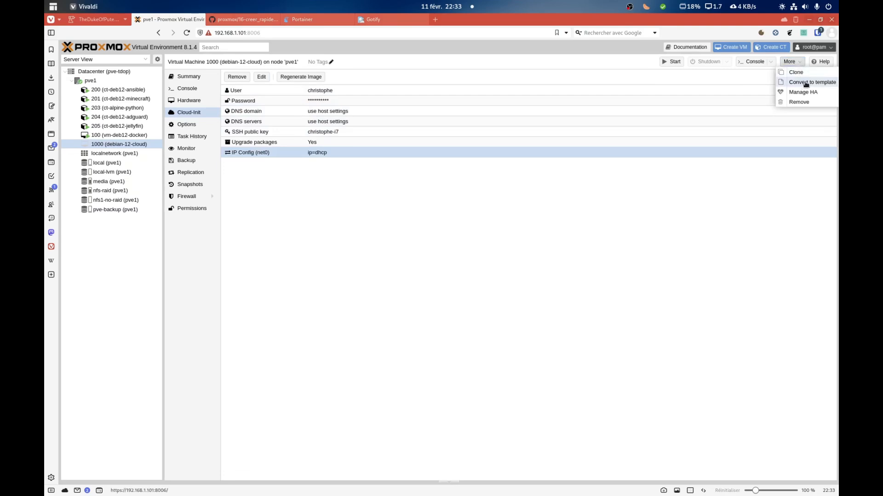
left_click(805, 83)
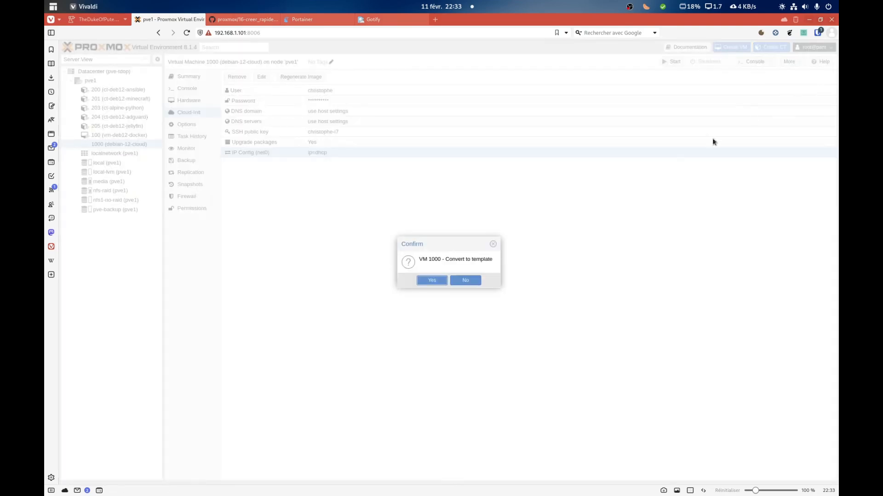
left_click(432, 281)
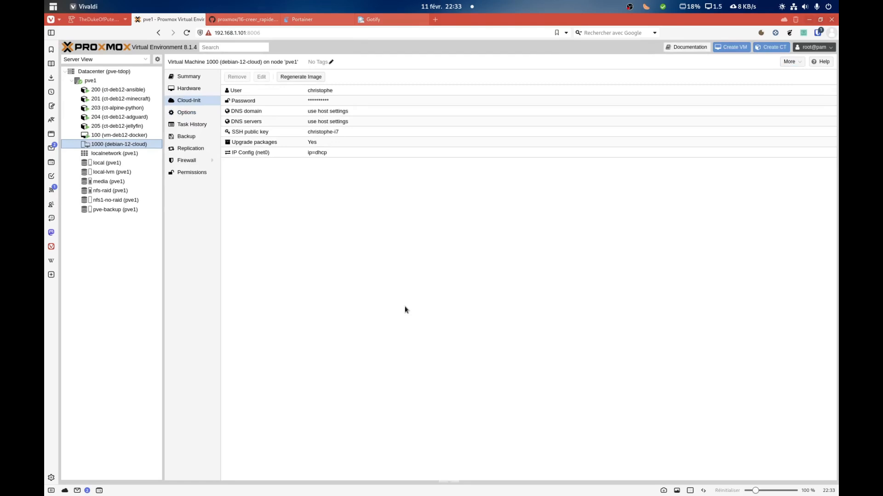
- Clone template 1000 as a full clone named test-d12 with VM ID 101, using local-lvm as the target storage
right_click(140, 148)
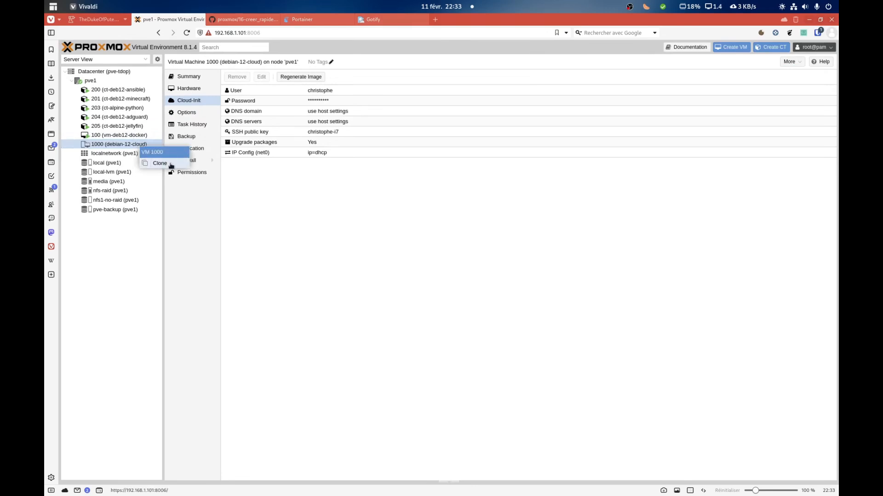
left_click(160, 163)
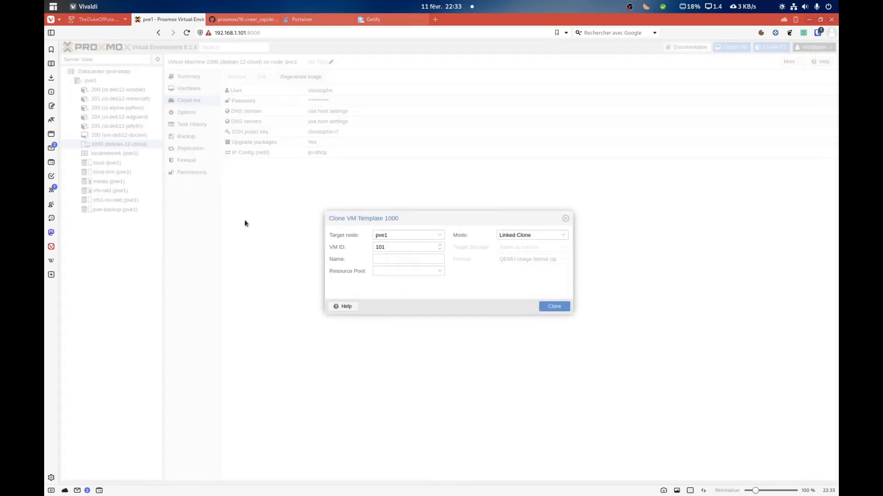
left_click(565, 236)
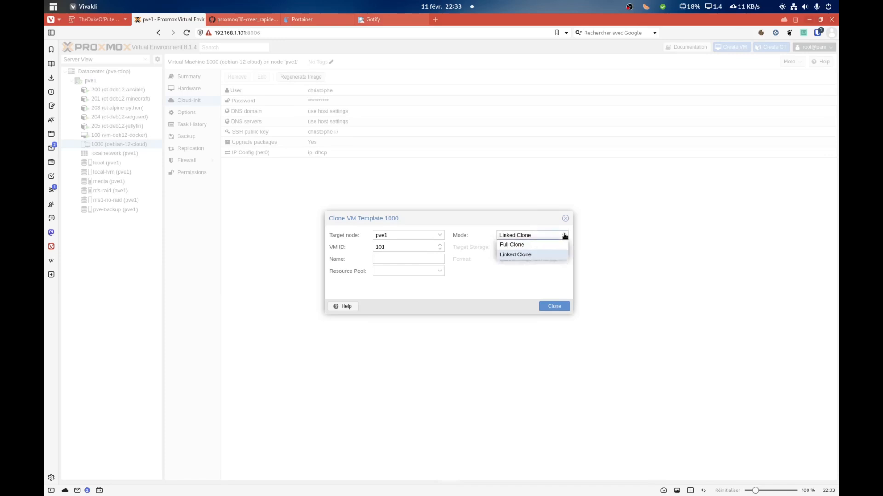
left_click(542, 245)
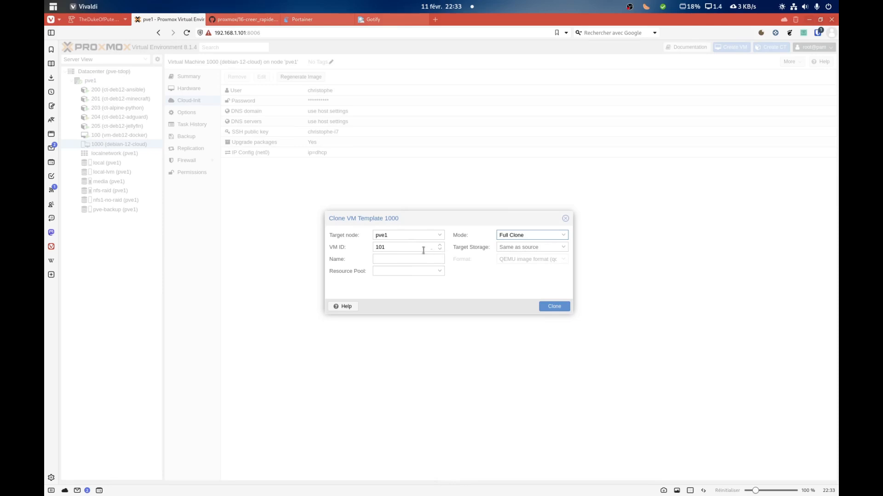
left_click(398, 257)
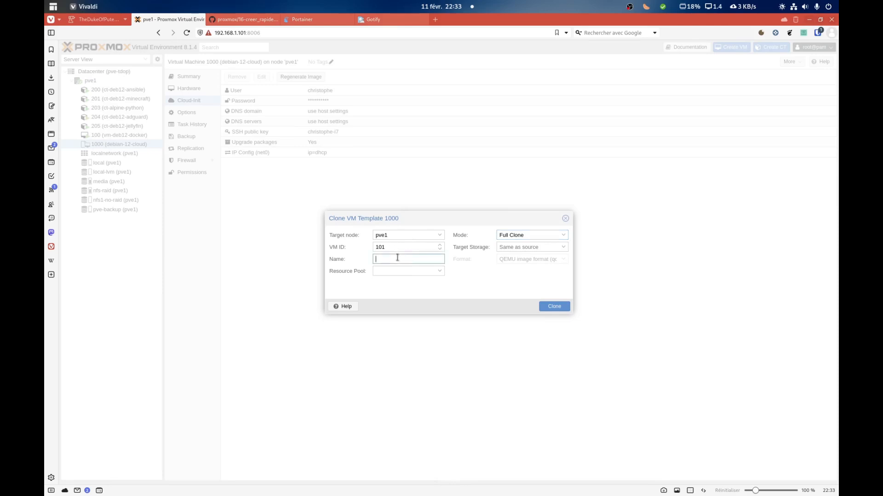
type("test-d12")
left_click(567, 250)
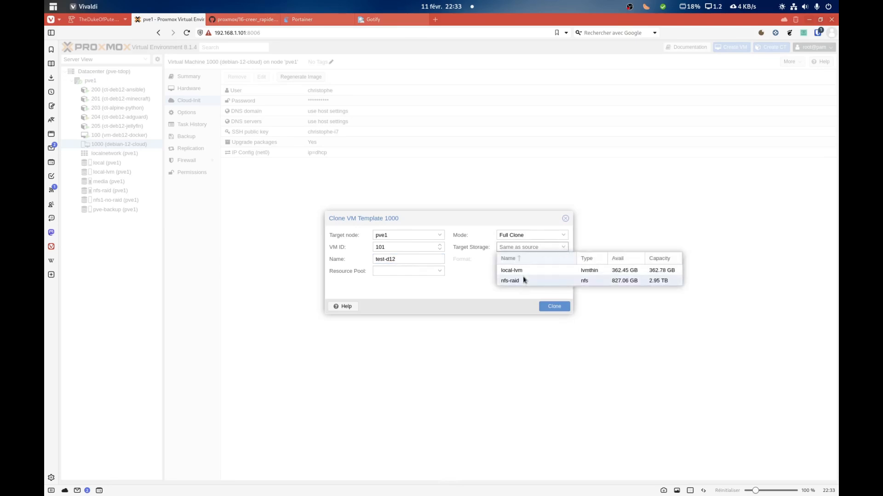
left_click(527, 272)
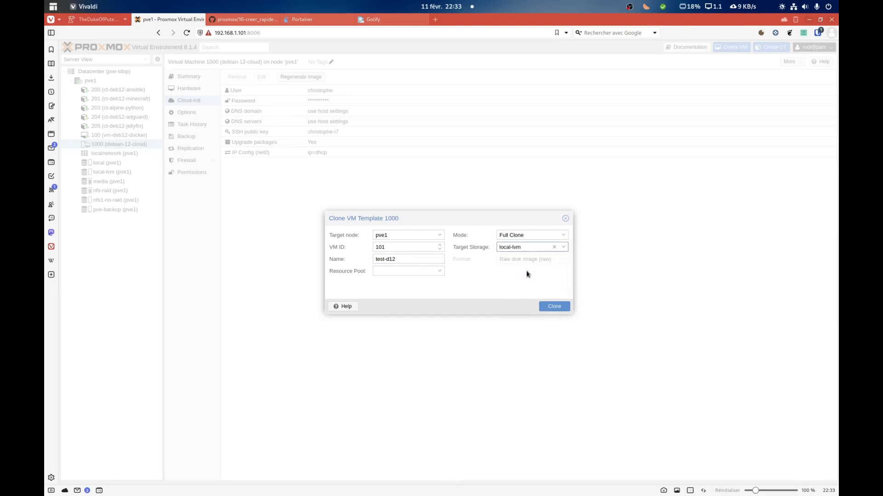
left_click(558, 308)
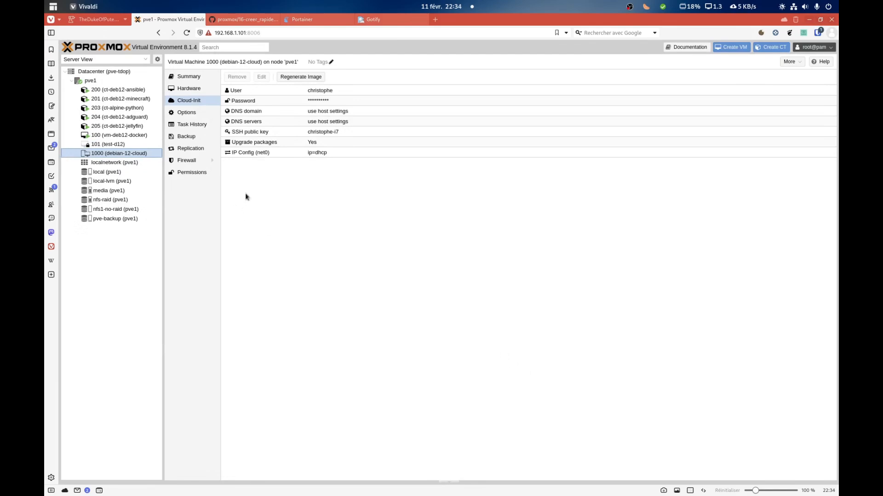
- Enlarge the hard disk scsi0 of VM 101 (test-d12) to 8 GiB
left_click(132, 144)
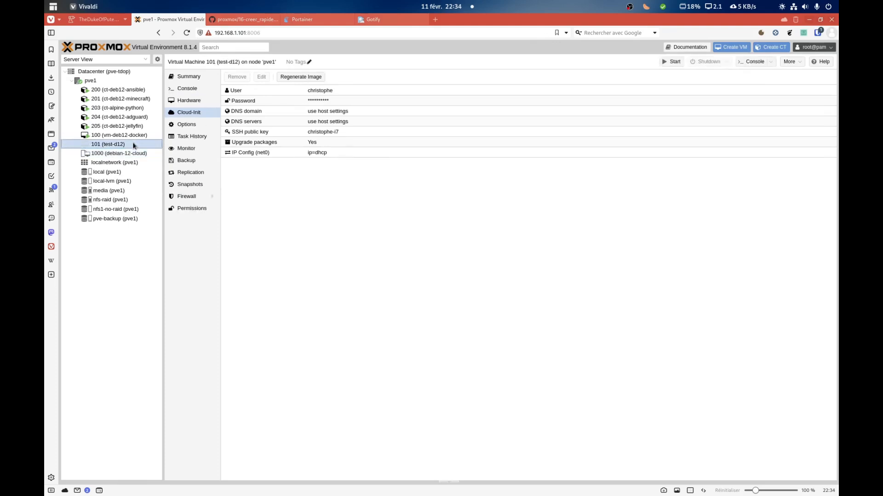
left_click(192, 89)
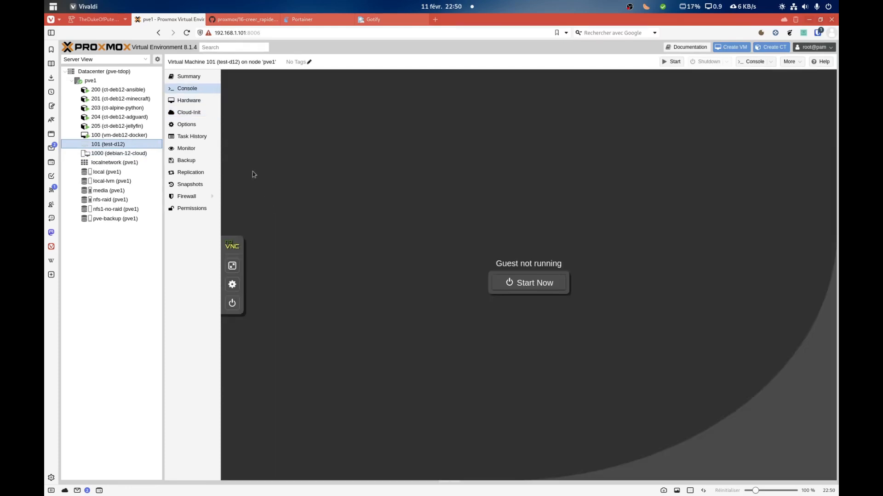
left_click(205, 101)
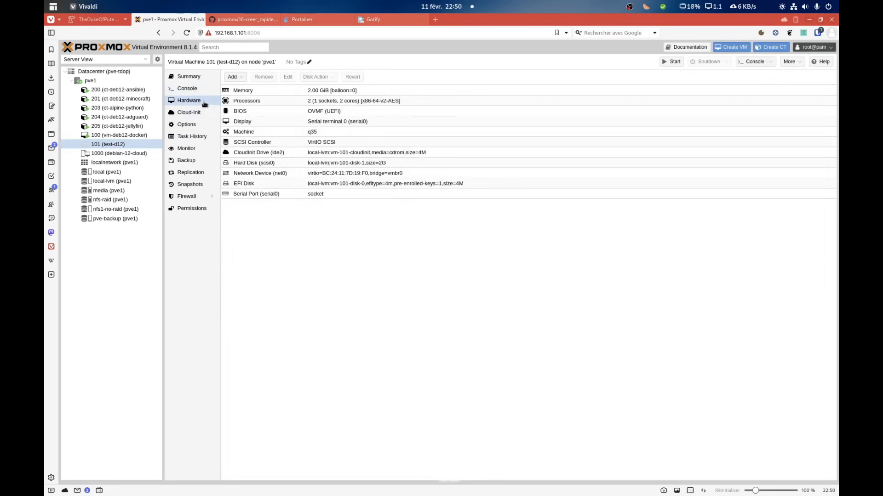
left_click(294, 163)
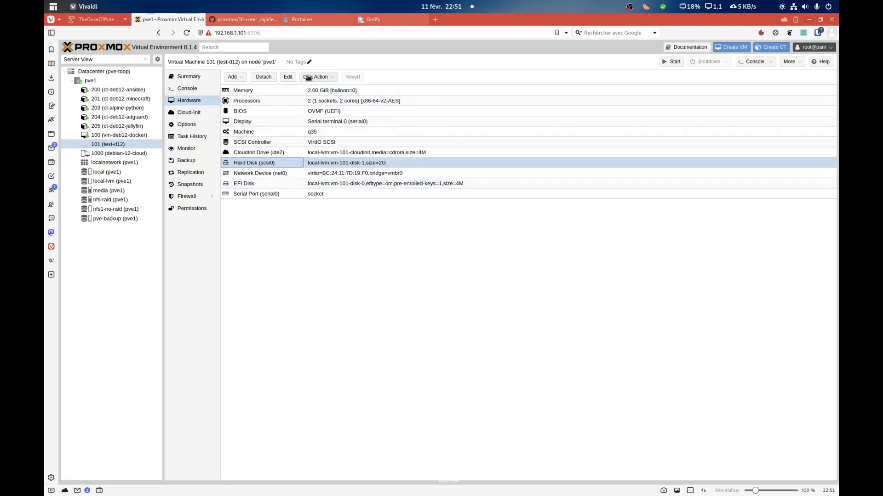
left_click(333, 78)
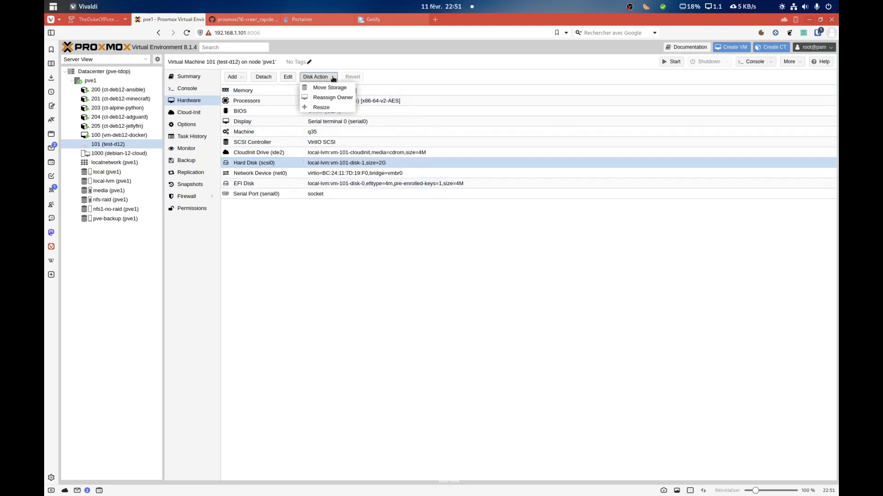
left_click(333, 111)
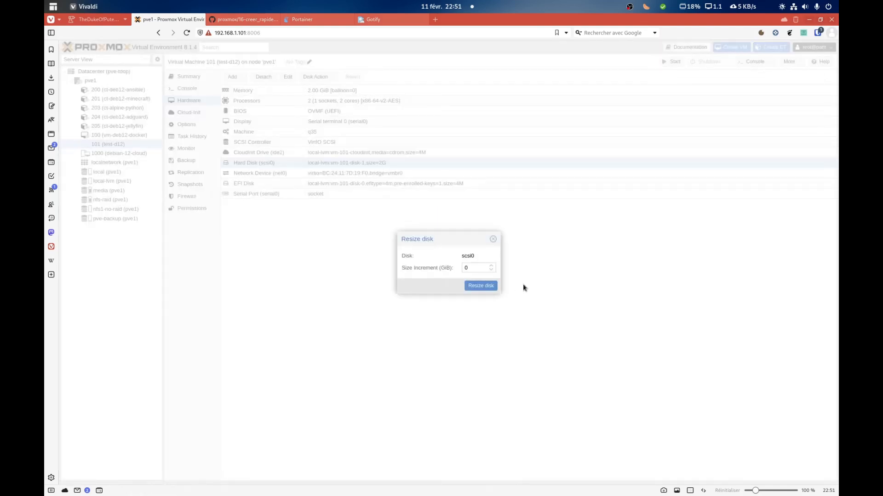
left_click(492, 266)
left_click(489, 287)
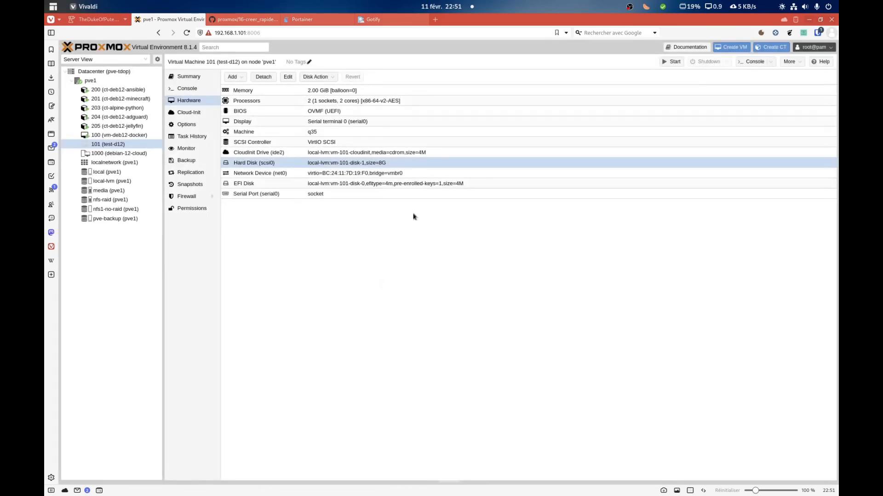
- Start VM 101 from its console and check the post-cloning commands in the guide's Etape 5
left_click(203, 91)
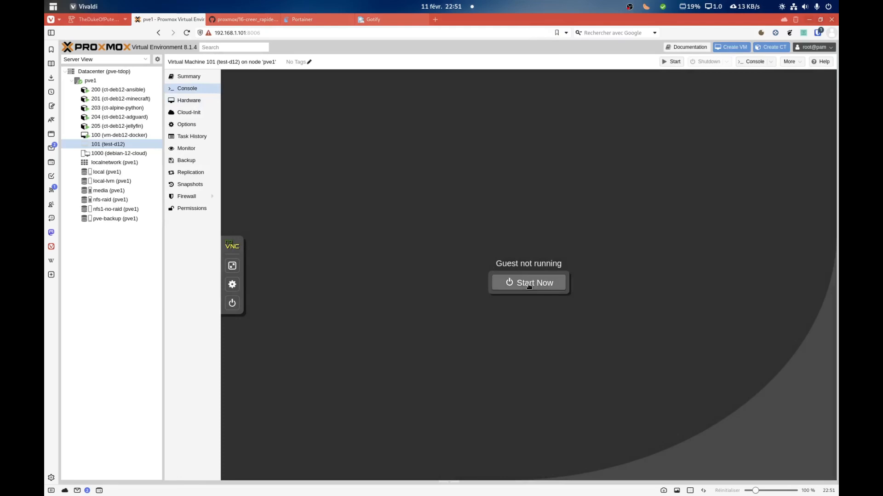
left_click(528, 284)
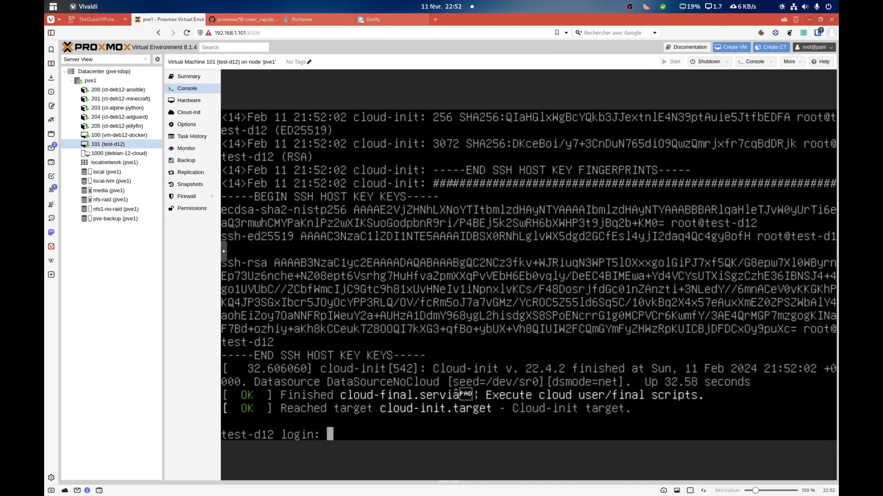
left_click(246, 20)
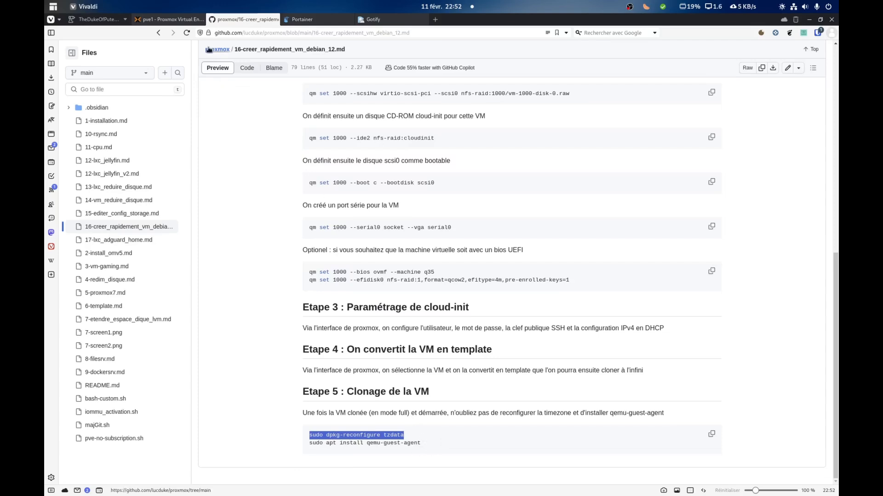
left_click(171, 19)
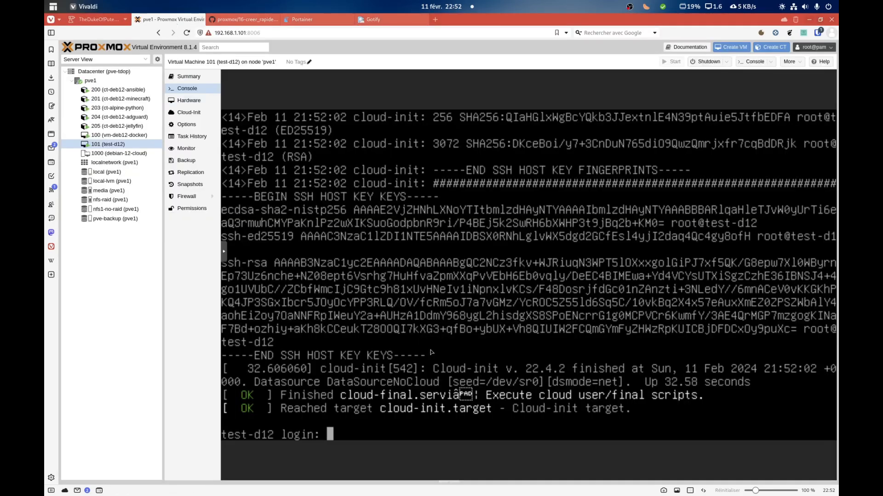
- Log in to test-d12 on the console with the cloud-init username and the account password
type("christophe")
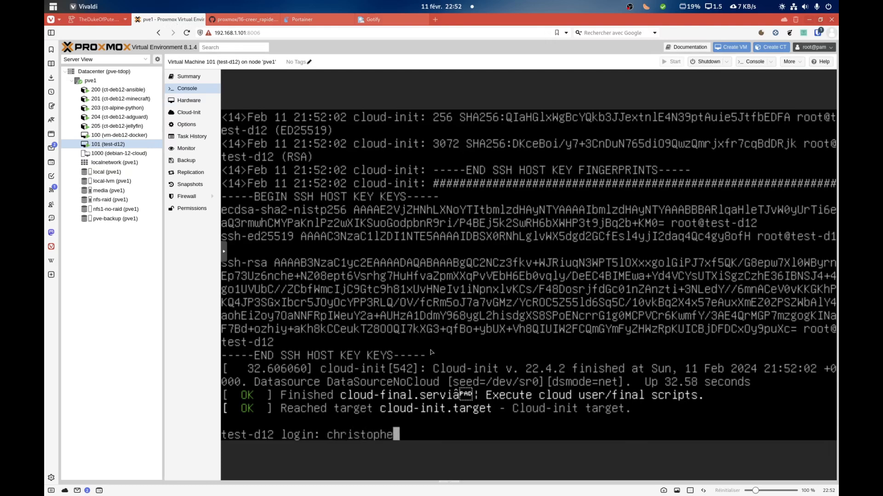
key("Return")
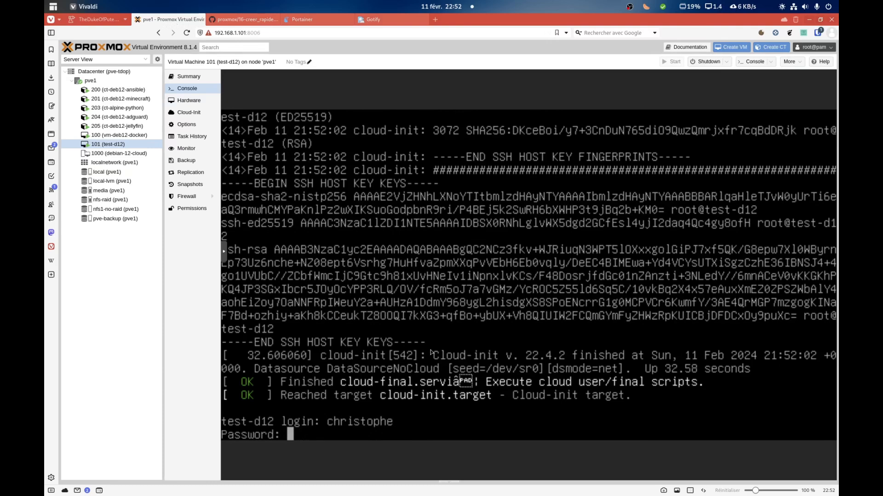
key("Return")
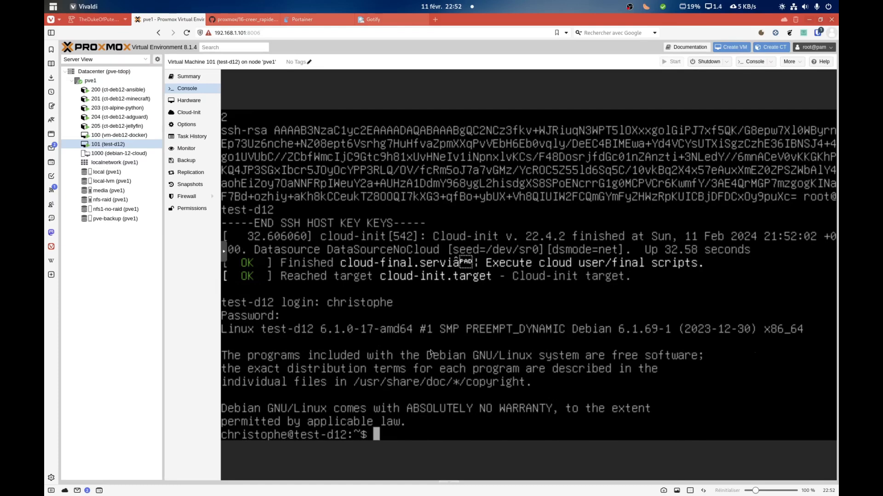
- Run sudo dpkg-reconfigure tzdata on test-d12 and choose Europe as the geographic area
type("sudo dpkg")
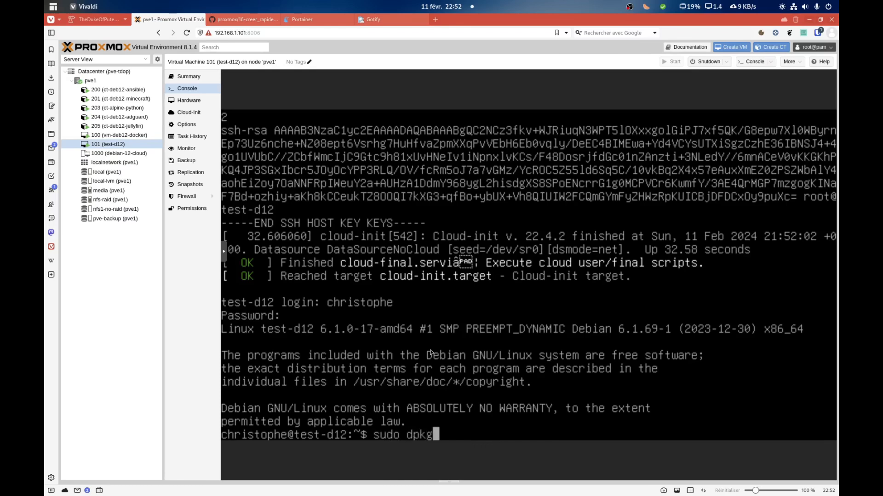
type("-reconfi")
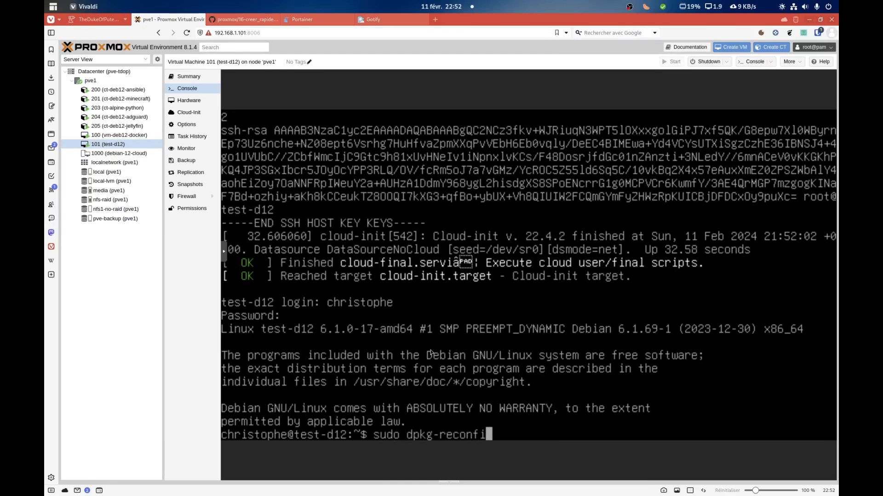
key("Tab")
type("tzdata")
key("Return")
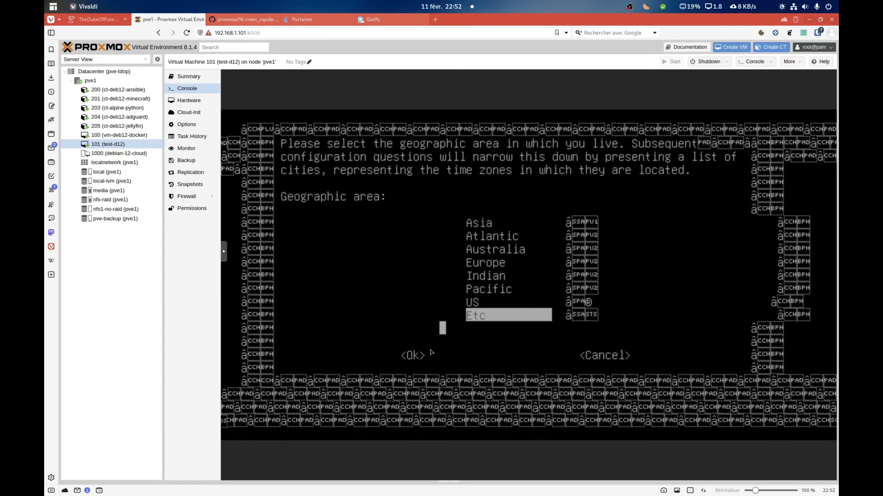
key("Up")
key("Up")
key("Up")
key("Up")
key("Up")
key("Up")
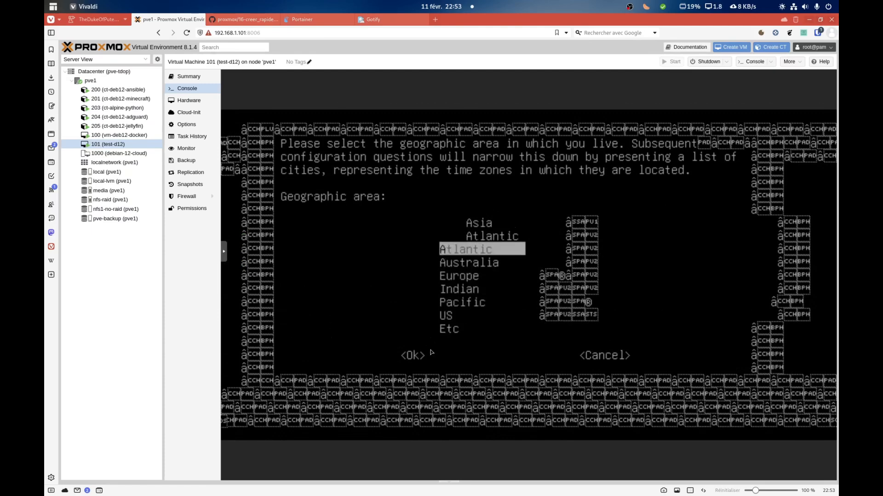
key("Down")
key("Down")
key("Return")
- Choose Paris as the time zone city in the tzdata configuration
key("Down")
key("Down")
key("Down")
key("Down")
key("Down")
key("Down")
key("Down")
key("Down")
key("Down")
key("Down")
key("Down")
key("Down")
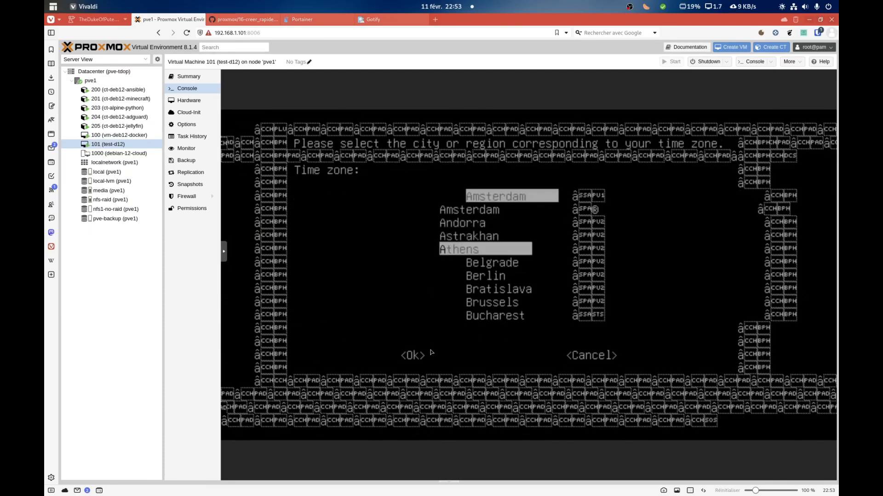
key("Down")
key("Down")
key("Down")
key("Down")
key("Down")
key("Down")
key("Down")
key("Down")
key("Down")
key("Down")
key("Down")
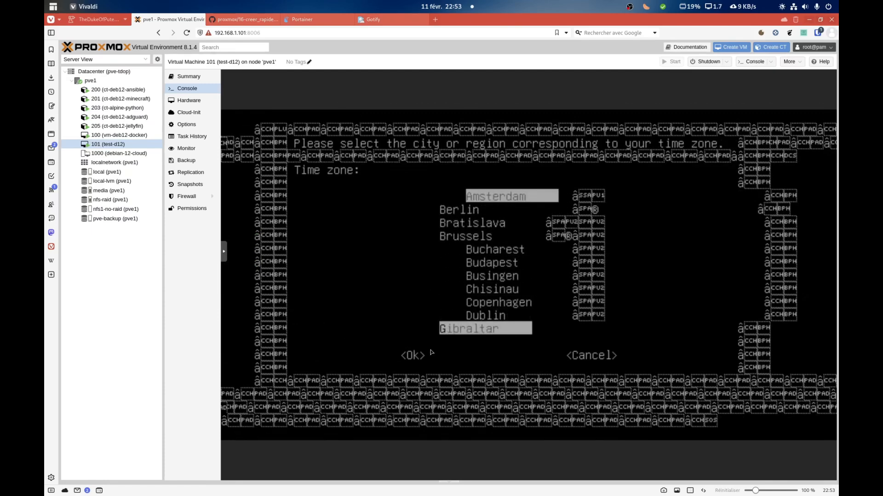
key("Down")
key("Down")
key("Down")
key("Down")
key("Down")
key("Down")
key("Down")
key("Down")
key("Down")
key("Down")
key("Down")
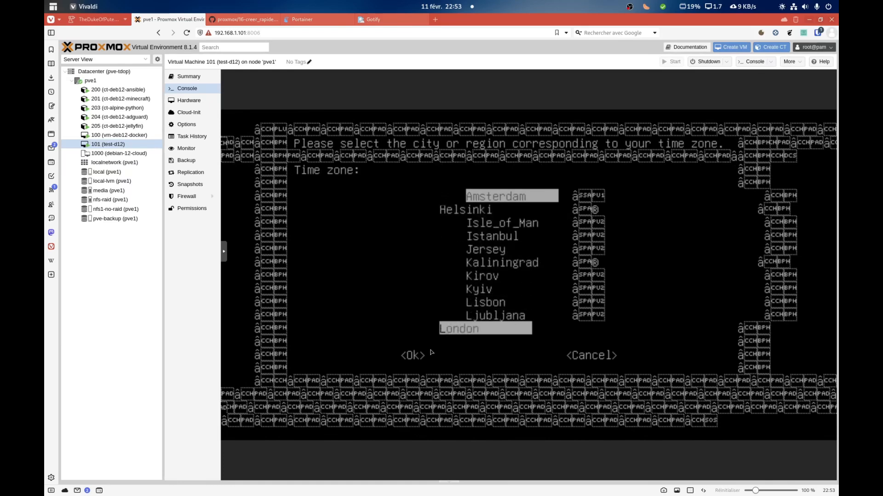
key("Down")
key("Down")
key("Down")
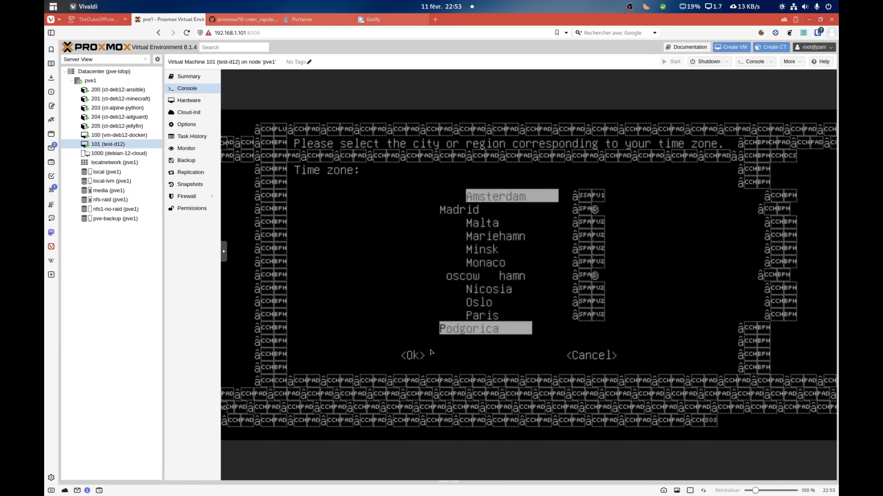
key("Up")
key("Return")
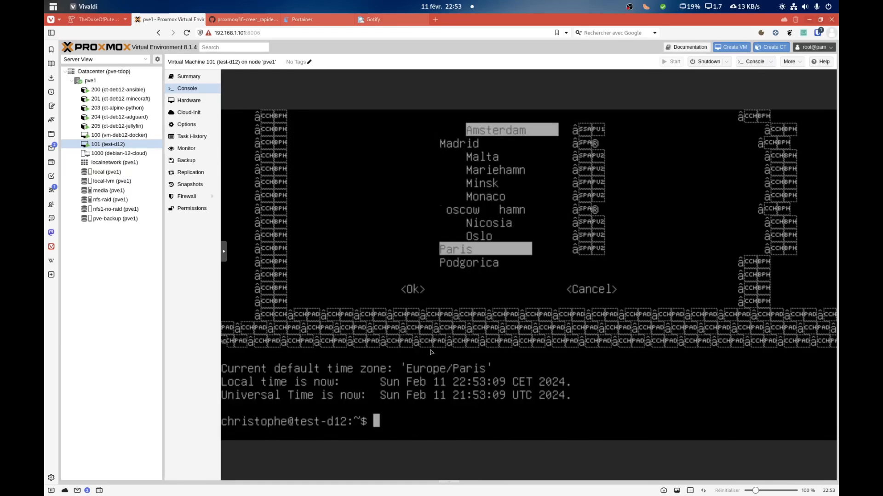
- Refresh the package lists on test-d12 with sudo apt update
type("sudo apt ")
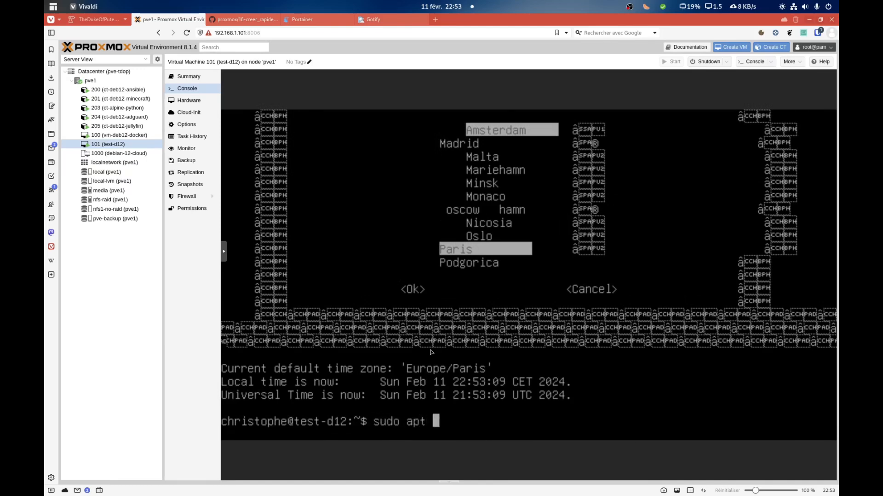
type("update")
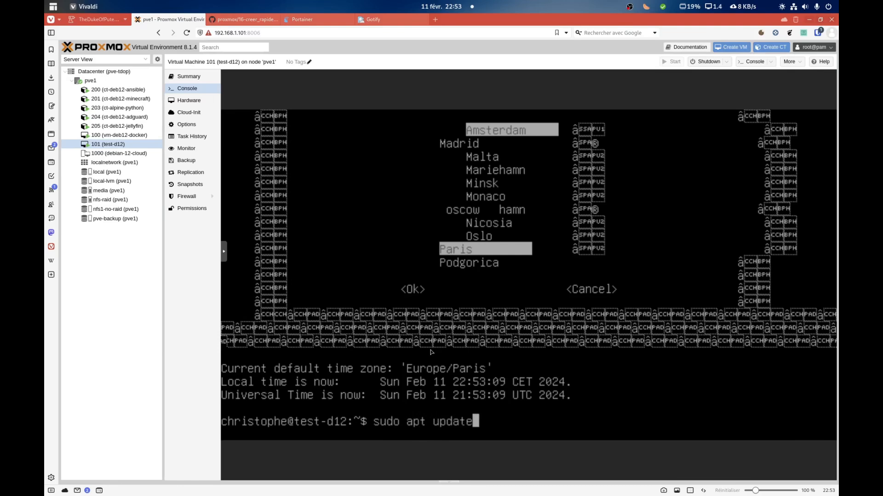
key("Return")
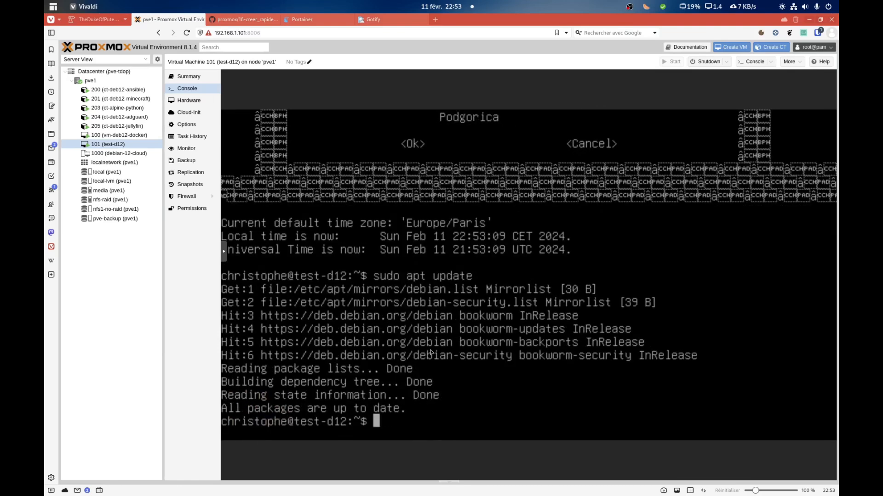
- Install the qemu-guest-agent package on test-d12 with sudo apt install
type("sudo apt install ")
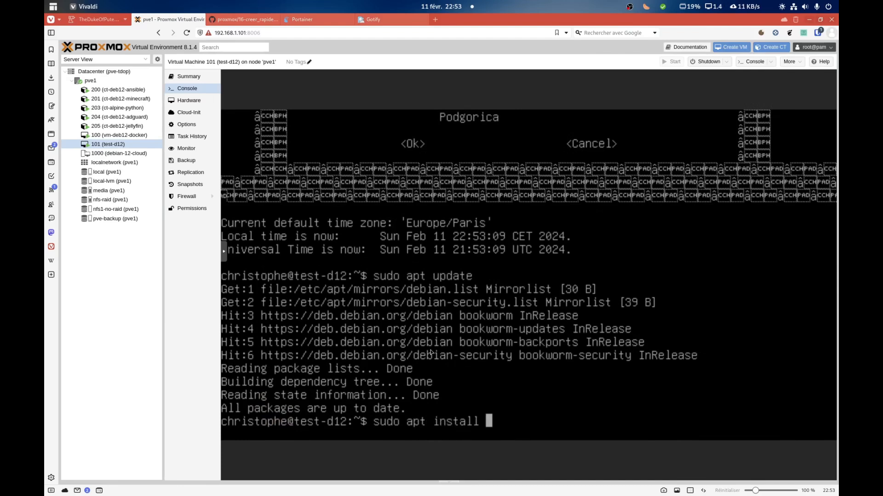
type("qemu-g")
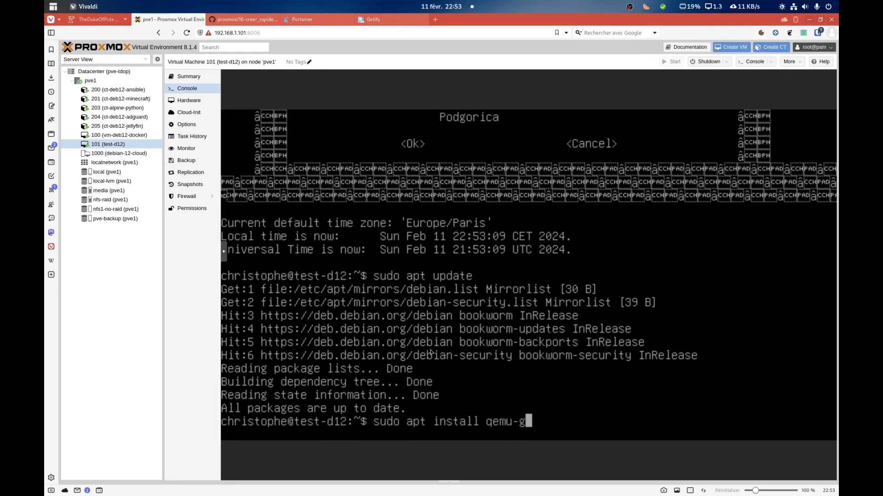
key("Tab")
key("Return")
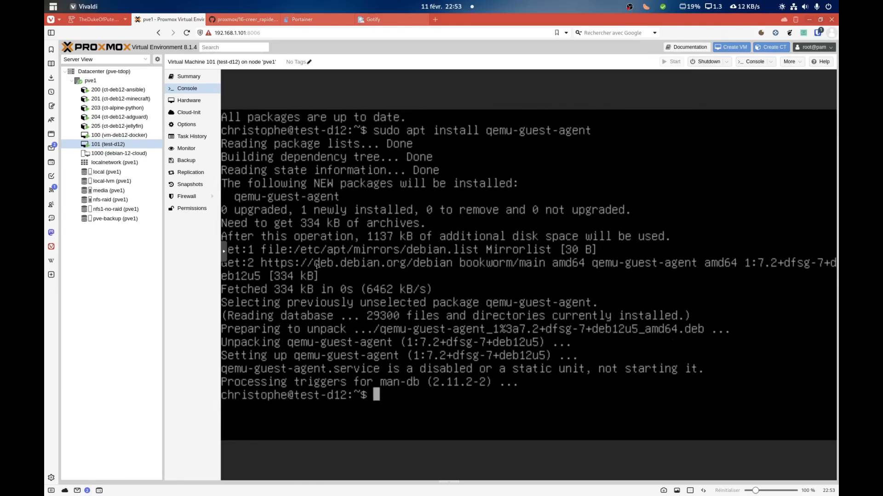
- Check the guest agent status in the summary of test-d12 and consult the guide
left_click(188, 77)
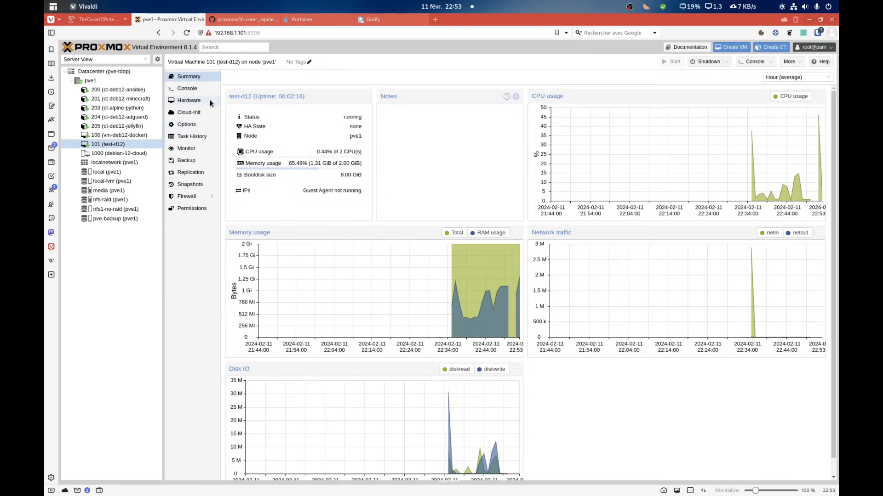
key("alt+Tab")
key("alt+Tab")
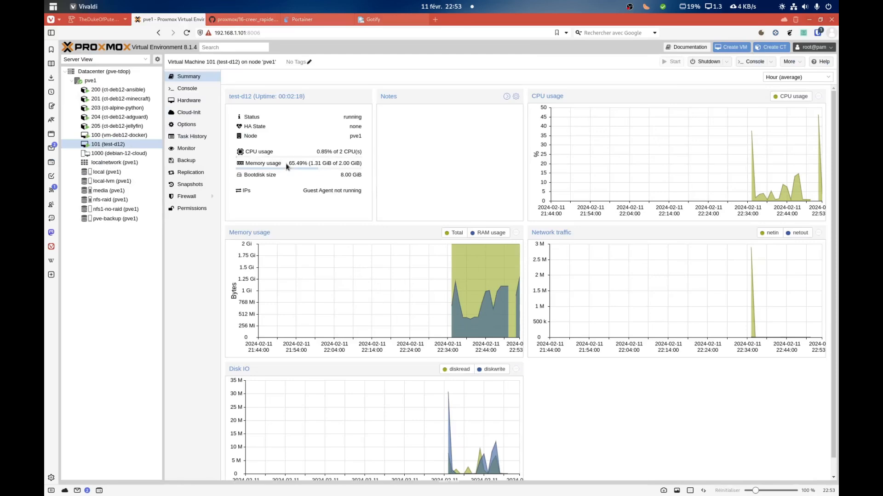
left_click(233, 18)
left_click(169, 18)
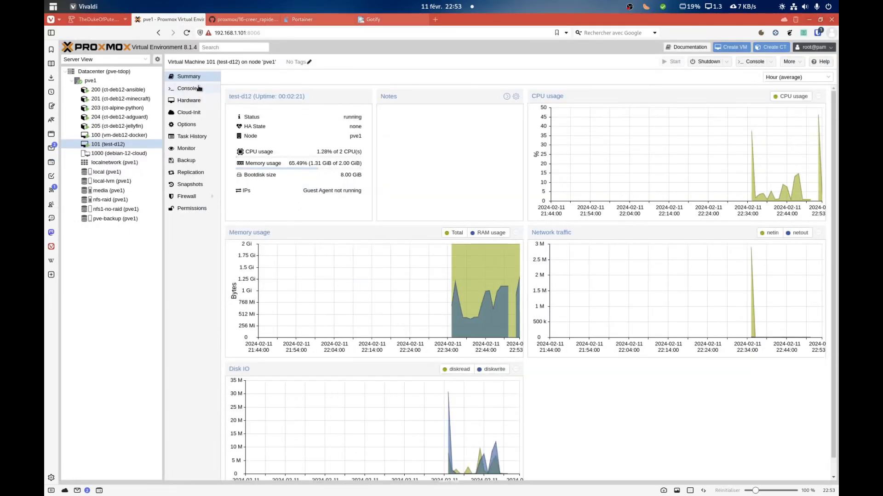
- Shut down test-d12 from its console with sudo poweroff and start the VM again
left_click(205, 89)
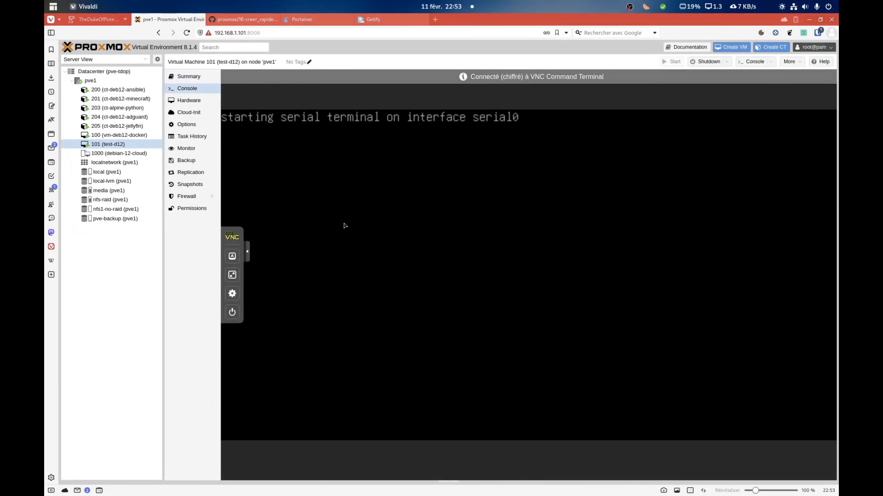
key("Return")
type("sudo poweroff")
key("Return")
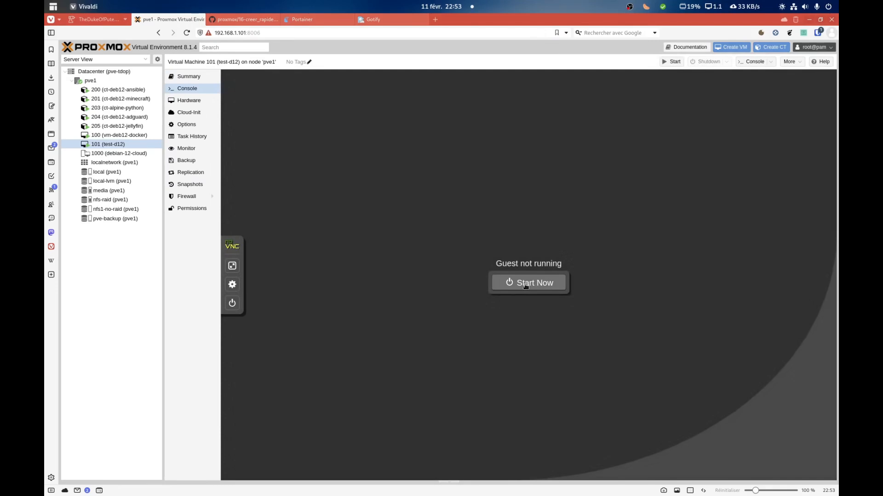
left_click(525, 283)
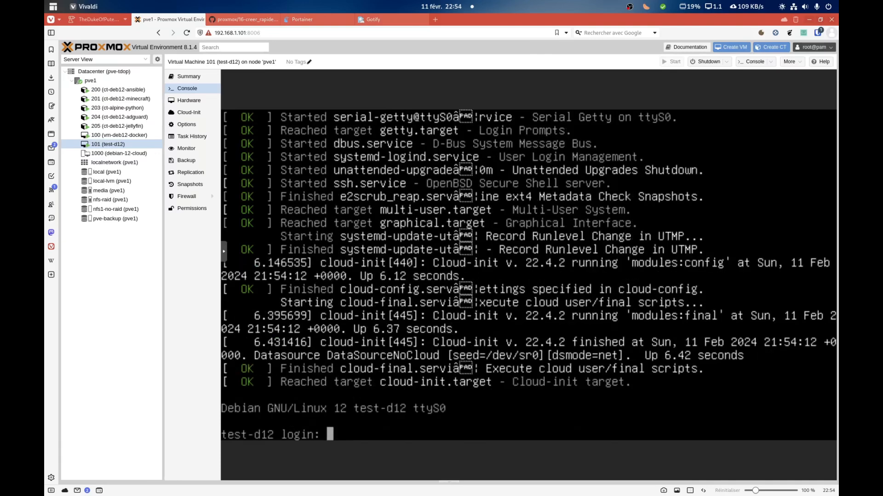
- Log in to test-d12 with the cloud-init username and account password, and check the IP addresses in its summary
type("christophe")
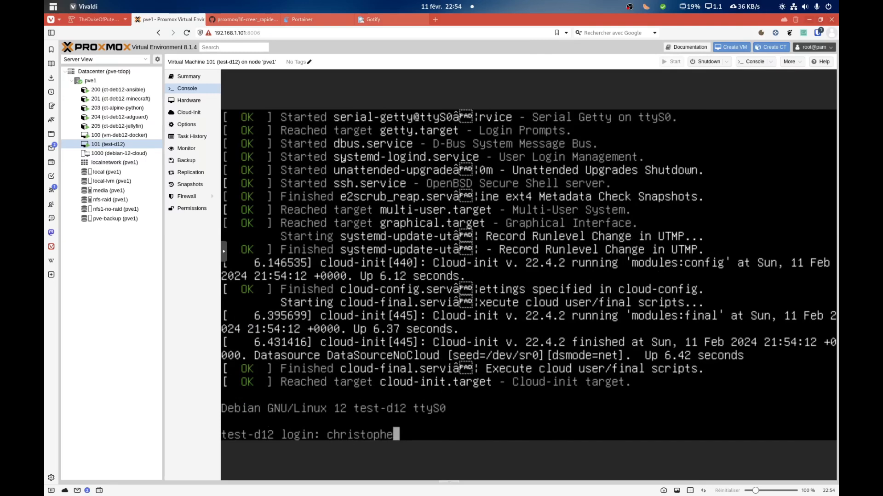
key("Return")
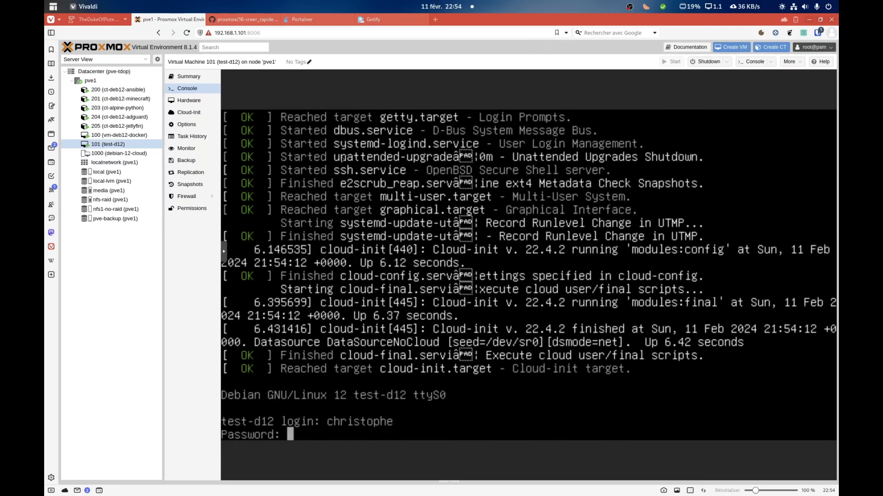
key("Return")
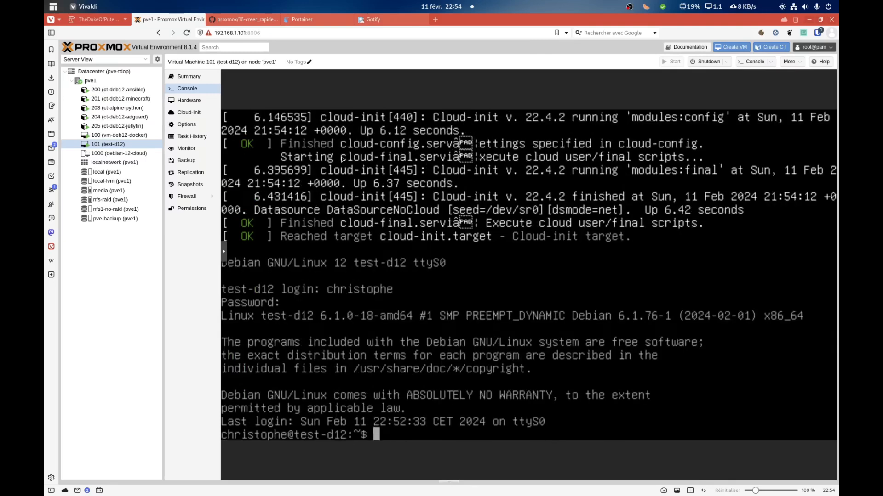
left_click(199, 79)
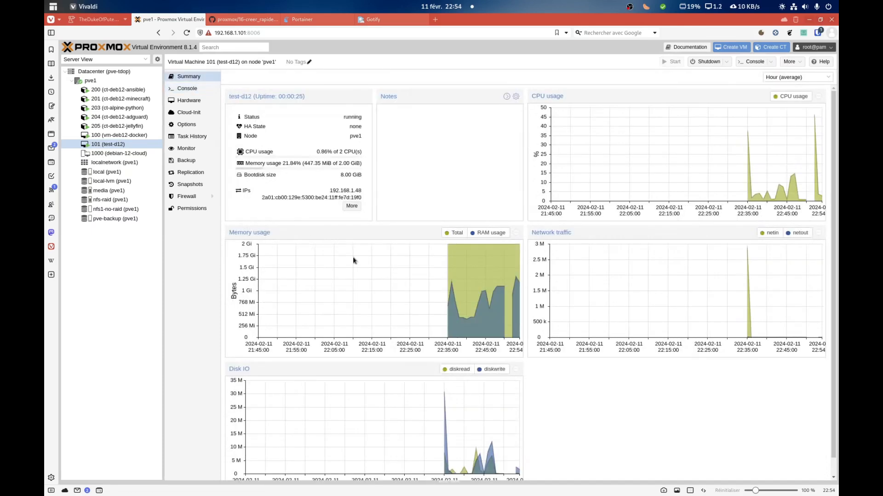